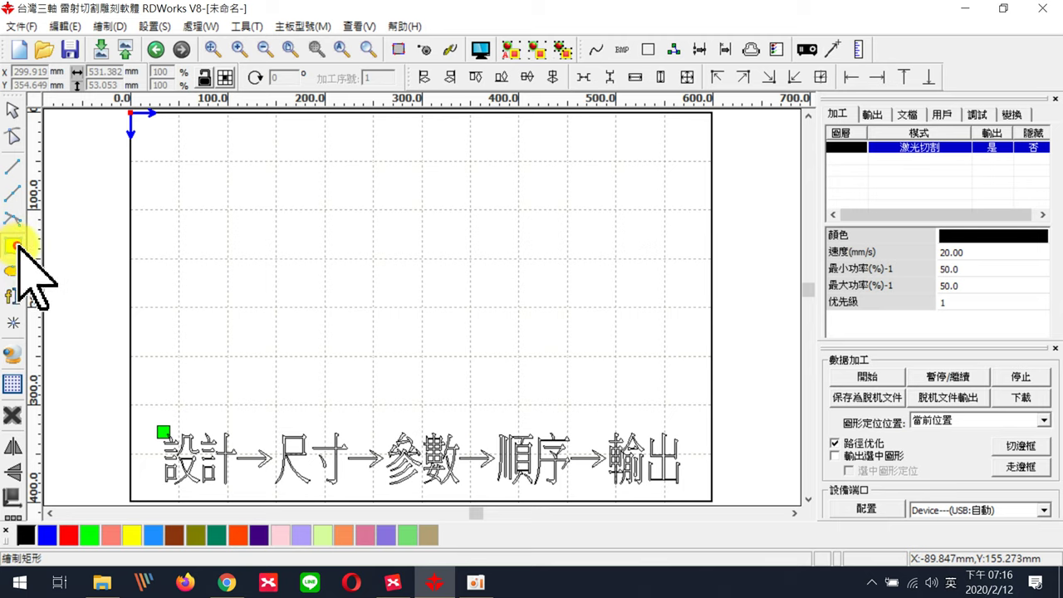
# Draw a roughly 220 × 115 mm rectangle above the workflow text and select it.
pyautogui.click(18, 248)
pyautogui.moveTo(197, 196)
pyautogui.mouseDown()
pyautogui.moveTo(420, 276)
pyautogui.moveTo(423, 256)
pyautogui.moveTo(420, 295)
pyautogui.moveTo(375, 256)
pyautogui.moveTo(405, 324)
pyautogui.moveTo(427, 317)
pyautogui.mouseUp()
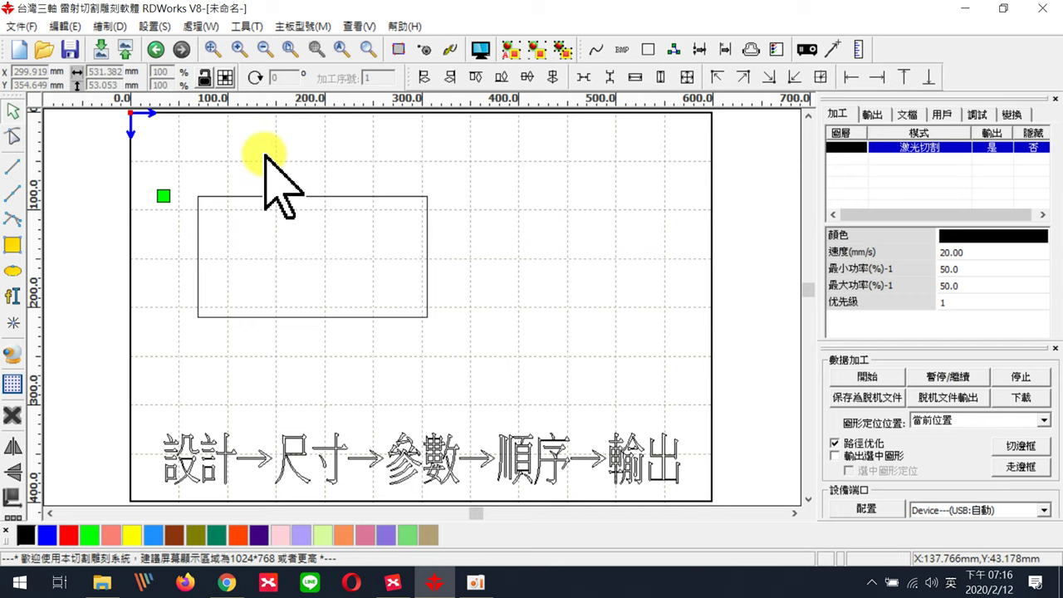
pyautogui.click(303, 197)
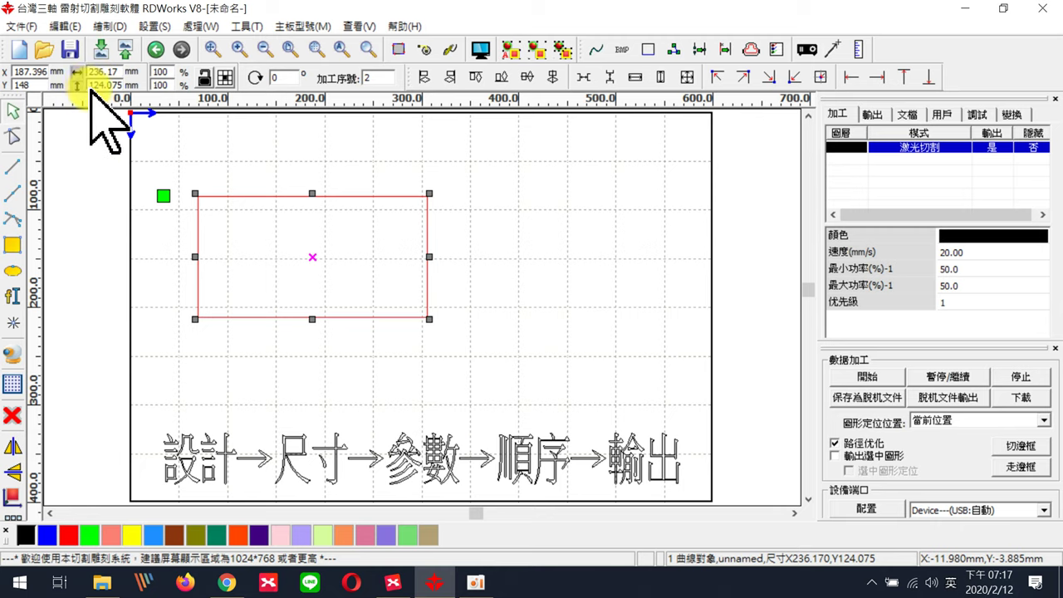
# Set the selected rectangle's width to 60 mm and height to 30 mm.
pyautogui.moveTo(116, 73); pyautogui.dragTo(86, 73)
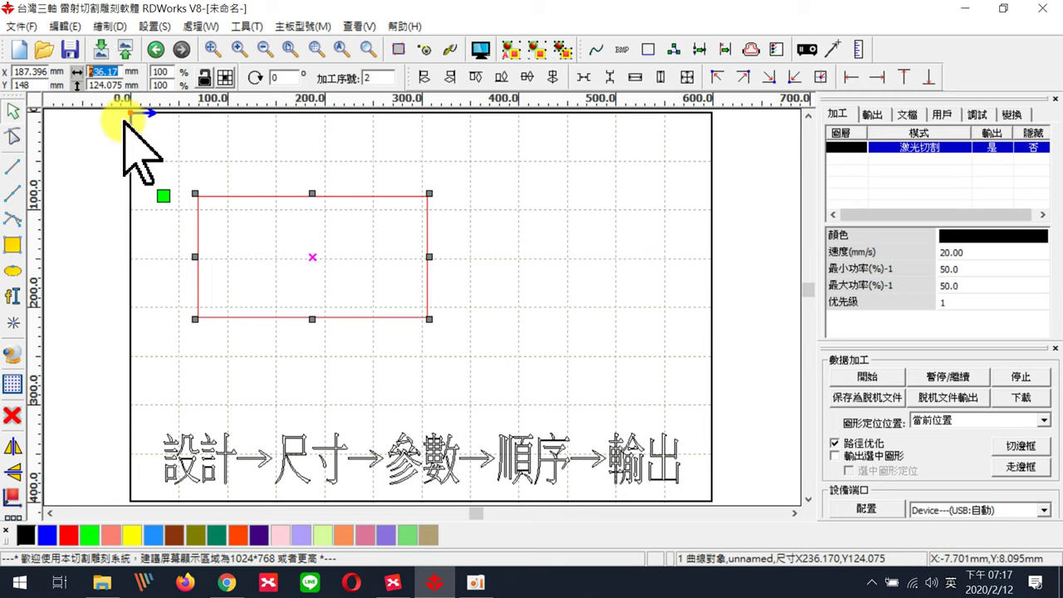
pyautogui.write('60')
pyautogui.press('Return')
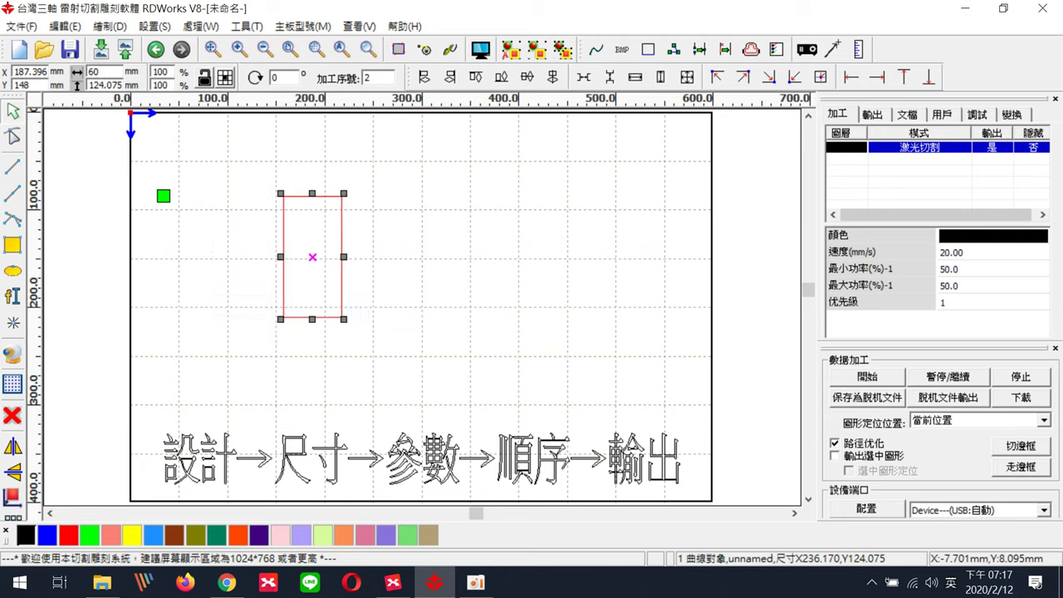
pyautogui.doubleClick(99, 85)
pyautogui.write('30')
pyautogui.press('Return')
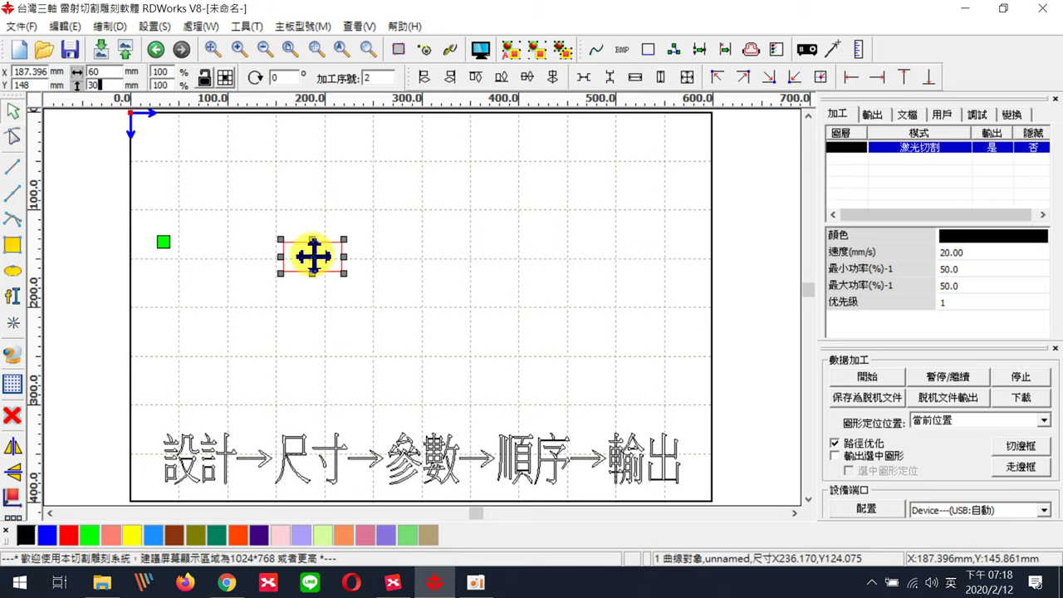
# Zoom in with the mouse wheel until the 60 × 30 mm rectangle fills much of the canvas.
pyautogui.scroll(5, 313, 257)
pyautogui.scroll(-2, 322, 260)
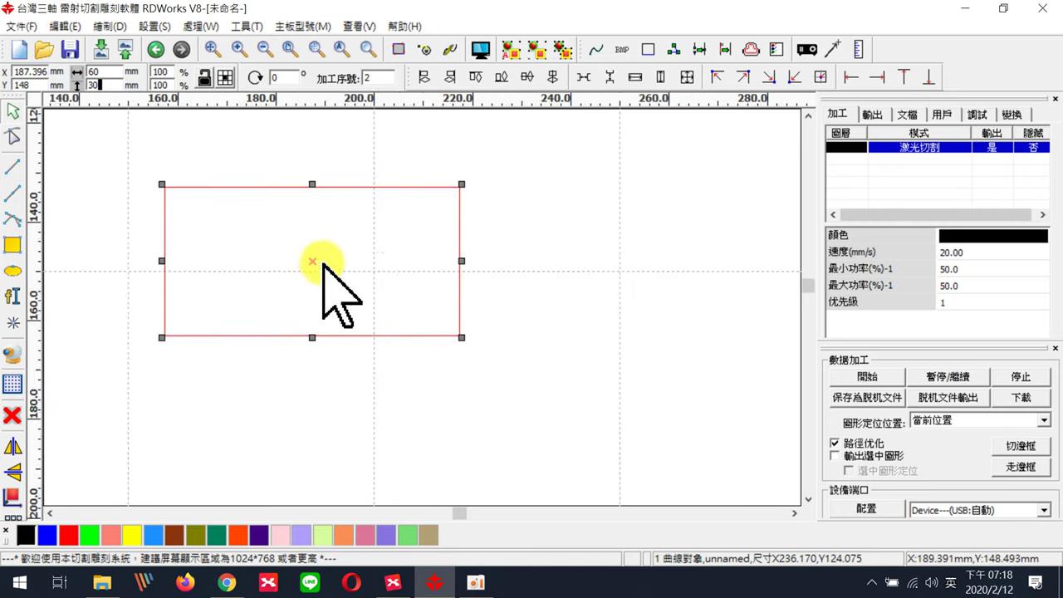
pyautogui.scroll(-1, 323, 264)
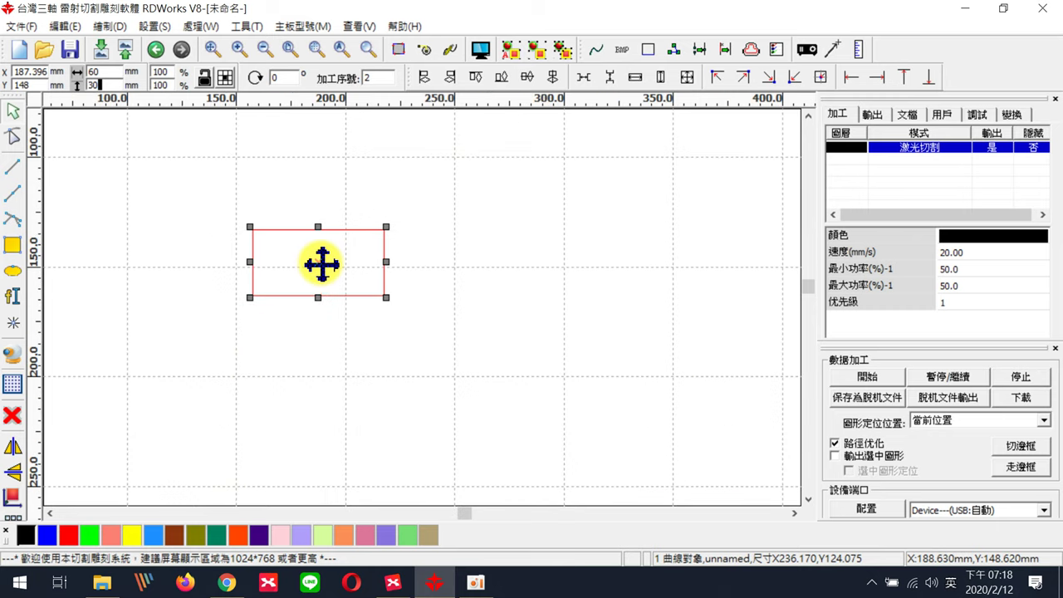
pyautogui.click(322, 264)
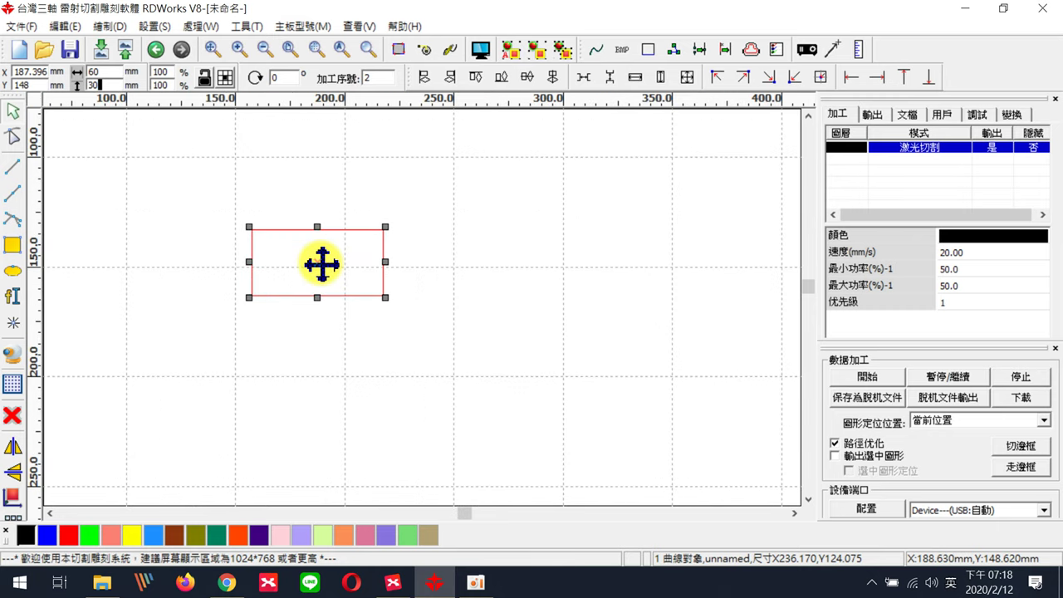
pyautogui.scroll(1, 322, 264)
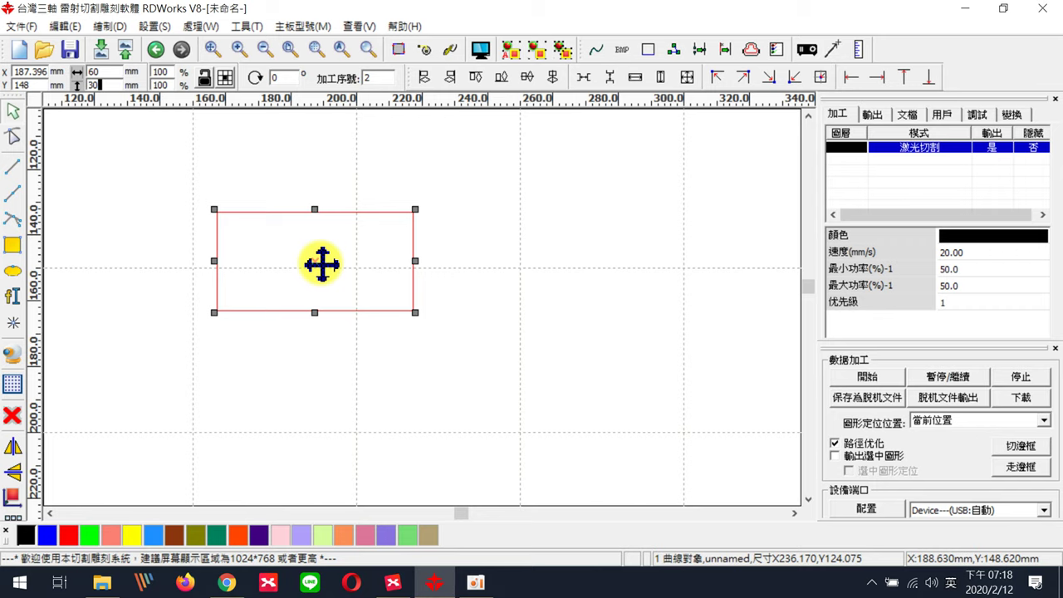
pyautogui.scroll(1, 285, 218)
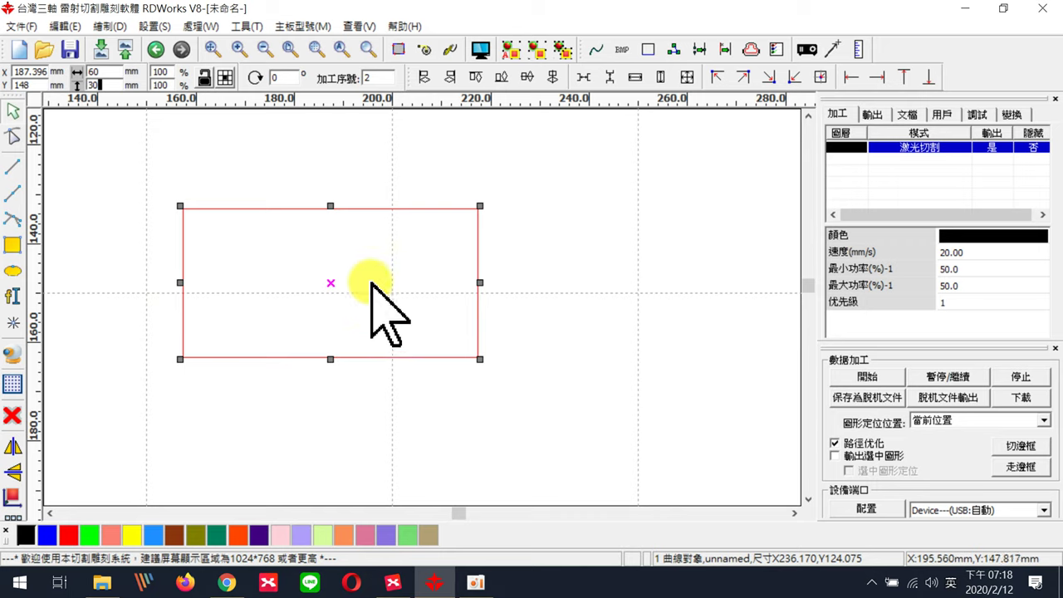
# Add a text object inside the rectangle, replacing the default text with the person's three-character Chinese name.
pyautogui.click(19, 294)
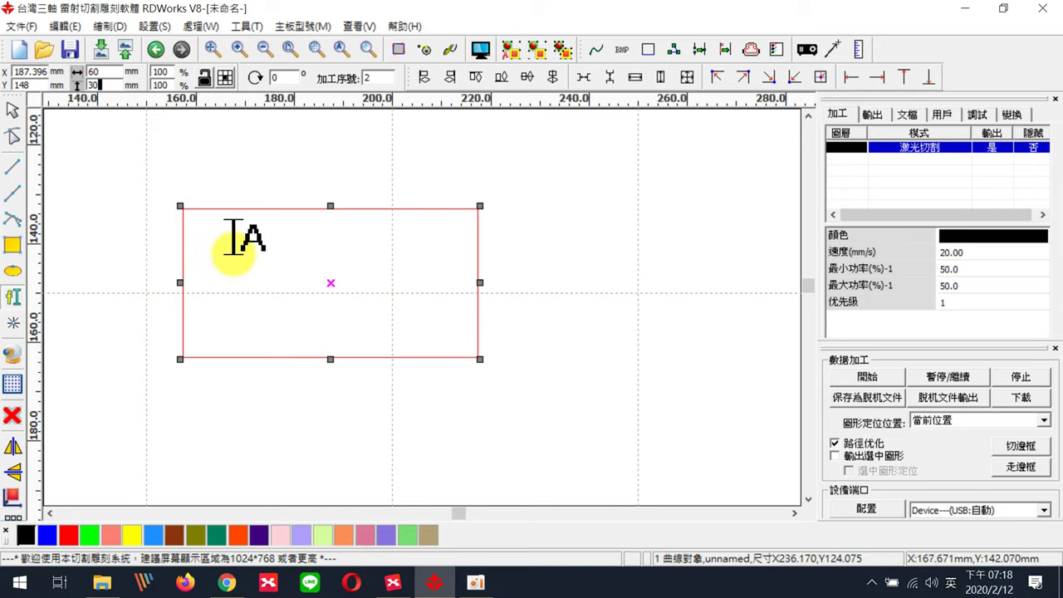
pyautogui.click(357, 316)
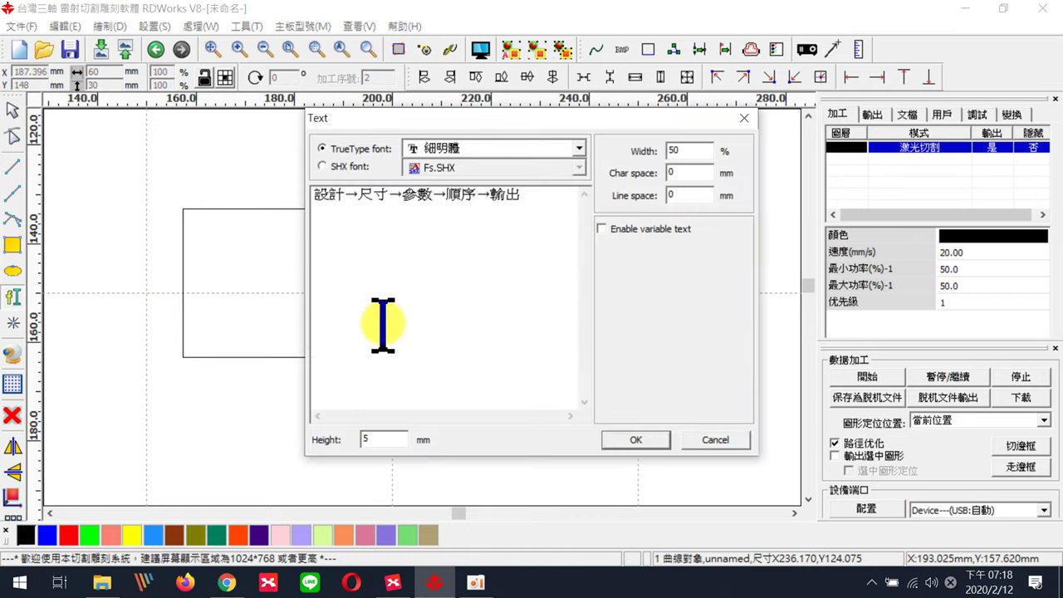
pyautogui.moveTo(540, 192); pyautogui.dragTo(309, 188)
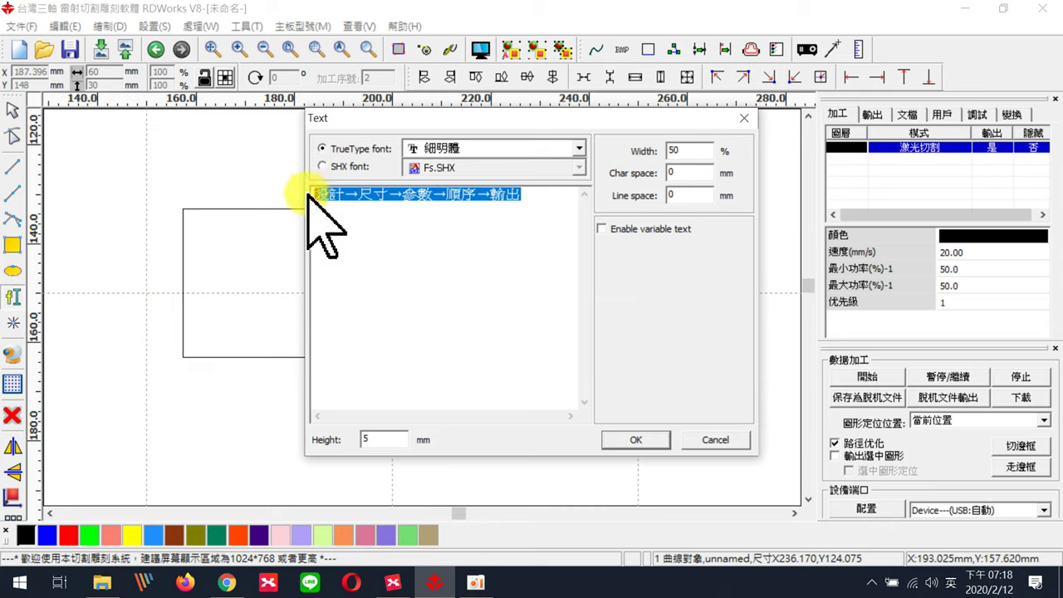
pyautogui.press('BackSpace')
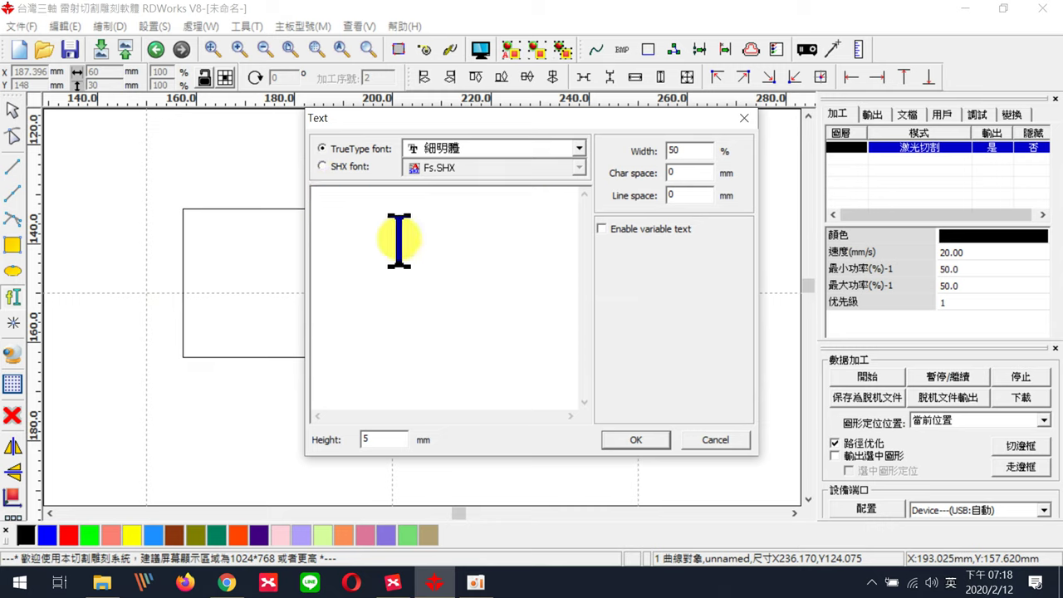
pyautogui.write('fu.')
pyautogui.press('BackSpace')
pyautogui.press('BackSpace')
pyautogui.press('BackSpace')
pyautogui.press('shift')
pyautogui.write('邱文ㄕㄥ')
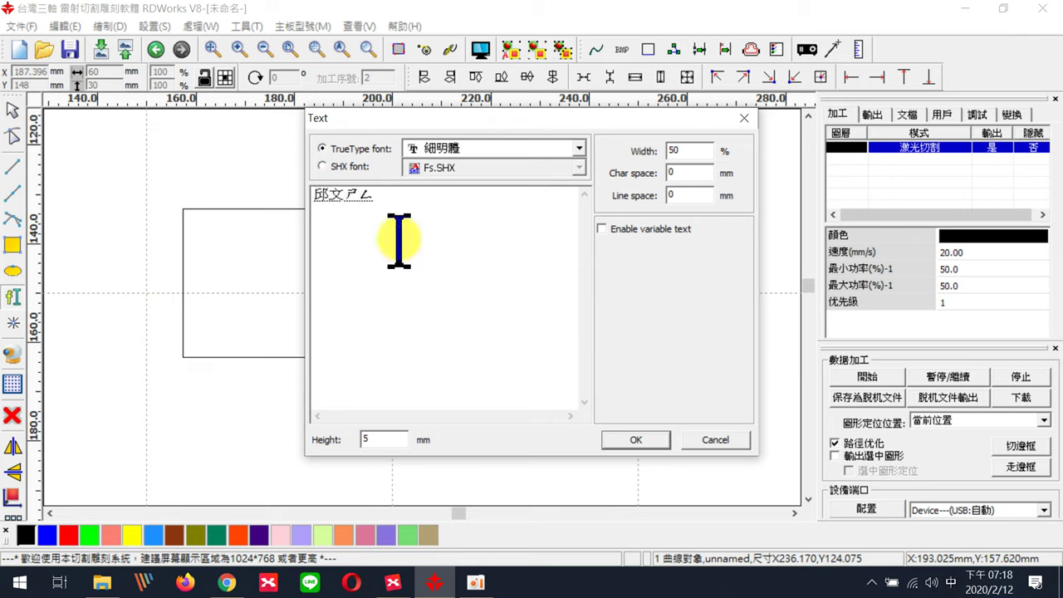
pyautogui.write('4')
pyautogui.press('Down')
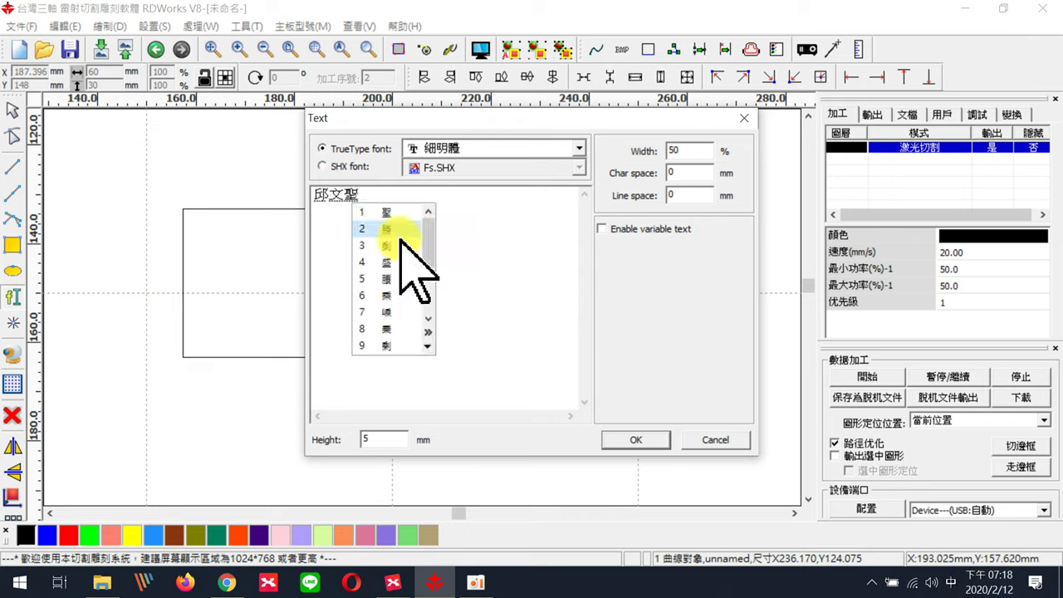
pyautogui.press('4')
pyautogui.press('Return')
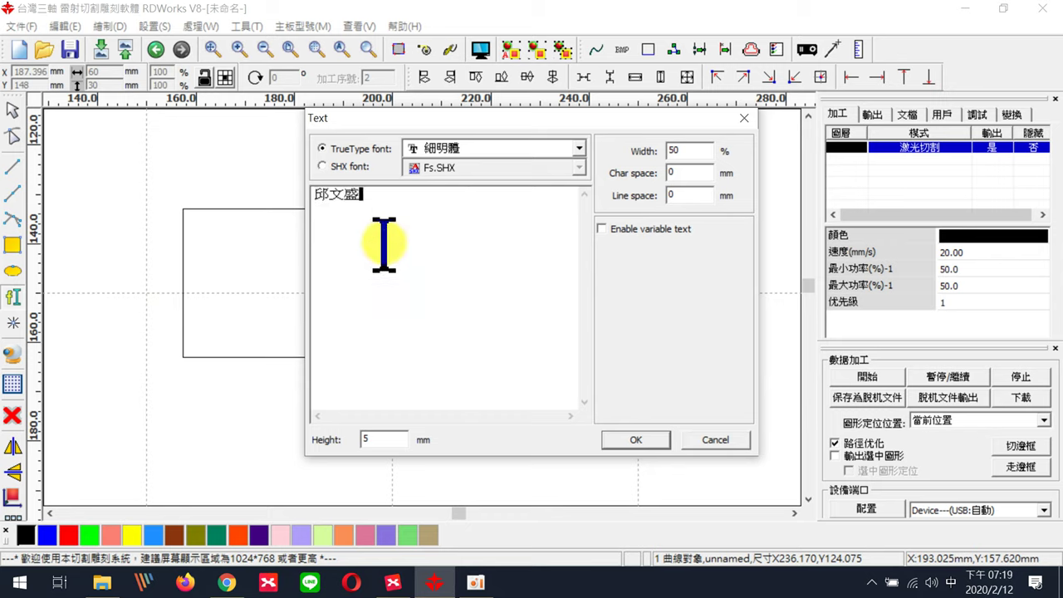
# Set the name's font to 標楷體 and place it in the rectangle.
pyautogui.click(579, 150)
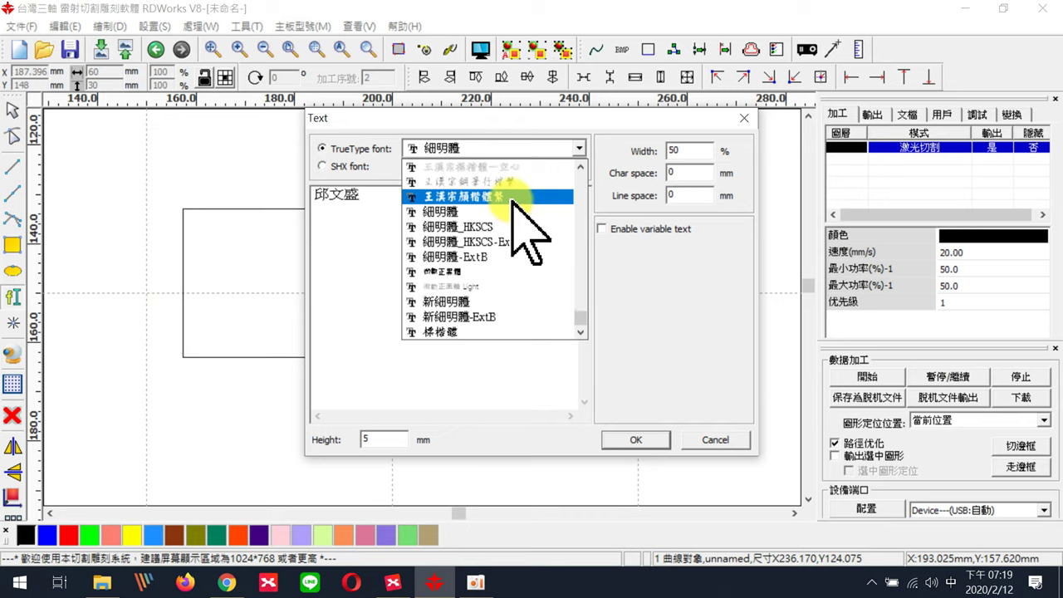
pyautogui.click(469, 333)
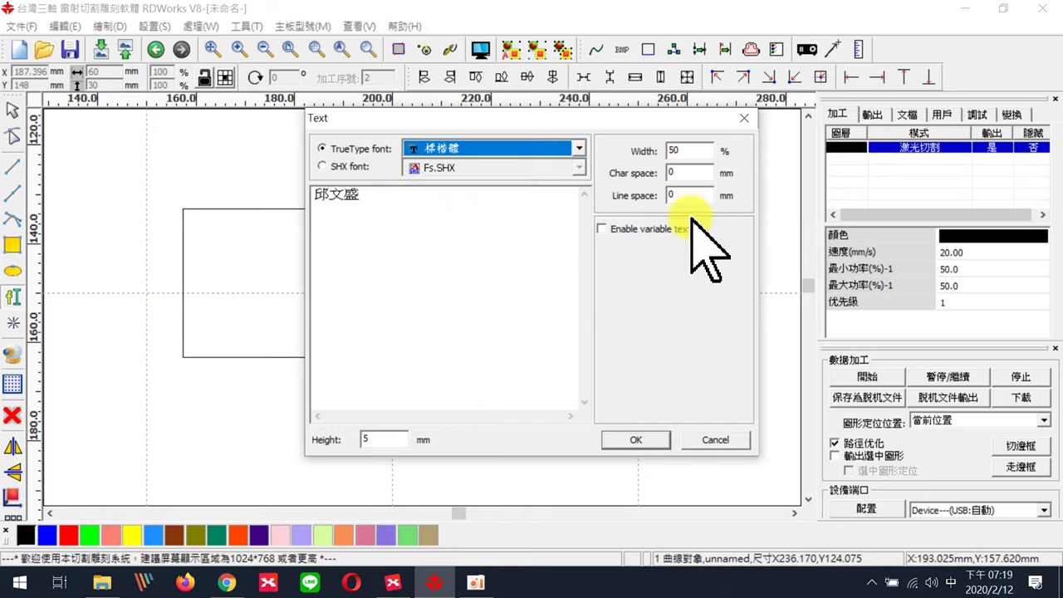
pyautogui.click(636, 440)
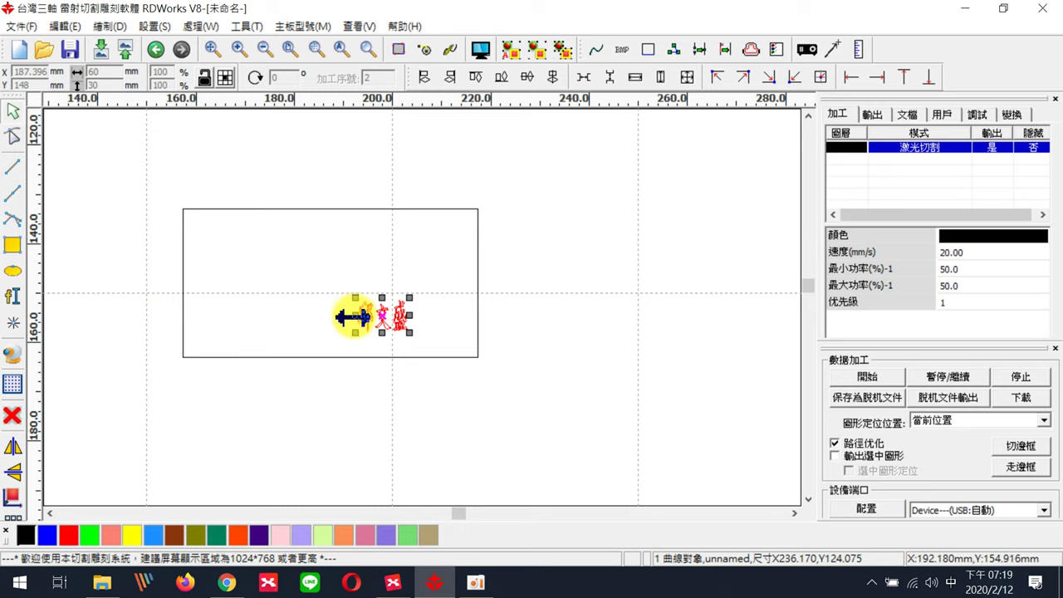
# Stretch the name text to about 55.44 × 19.78 mm so it nearly fills the rectangle.
pyautogui.moveTo(355, 316); pyautogui.dragTo(192, 316)
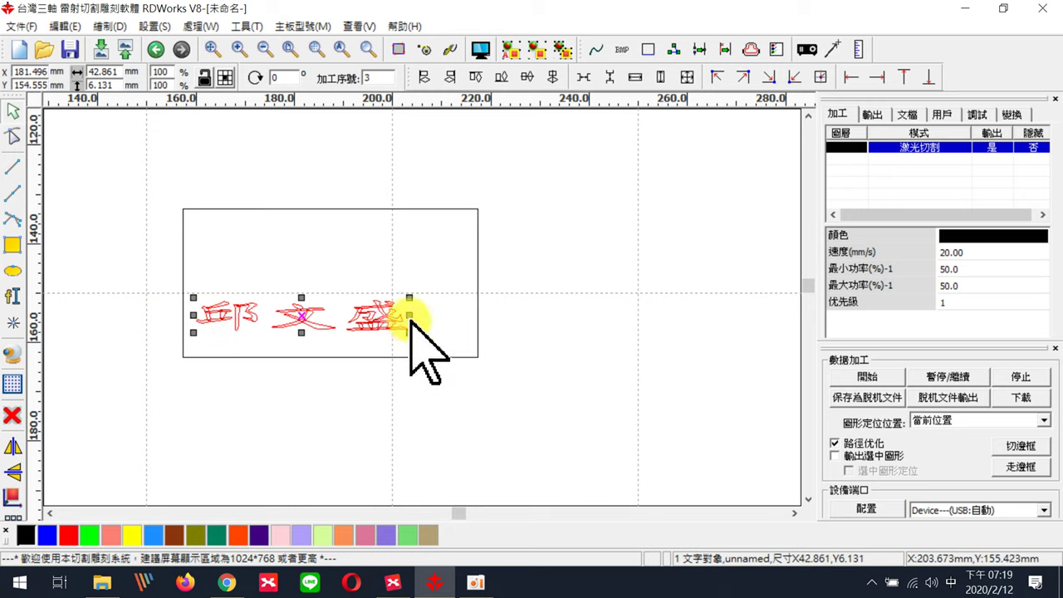
pyautogui.moveTo(410, 301); pyautogui.dragTo(469, 215)
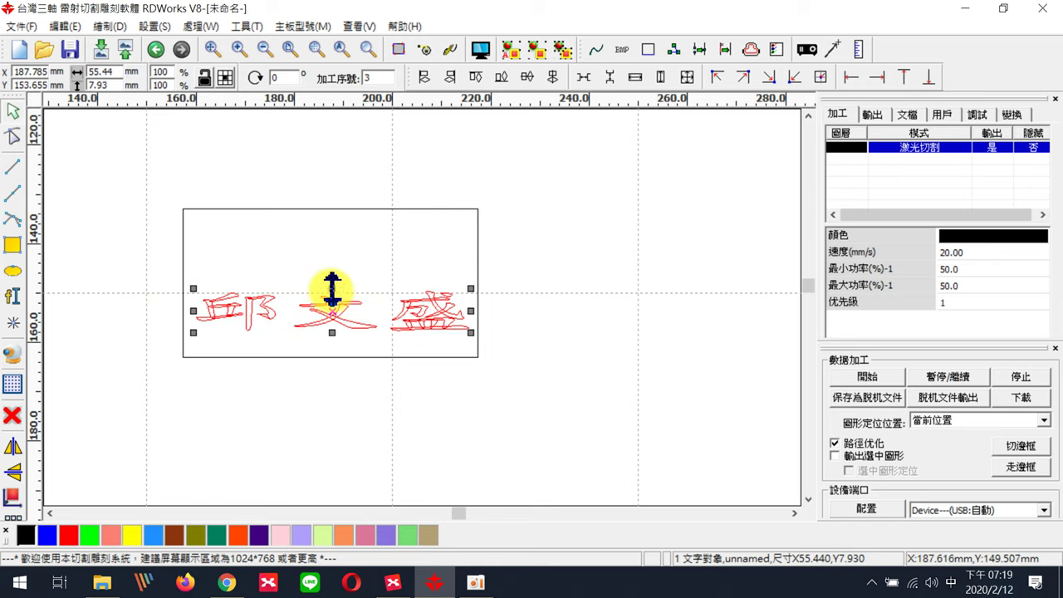
pyautogui.moveTo(333, 288); pyautogui.dragTo(332, 233)
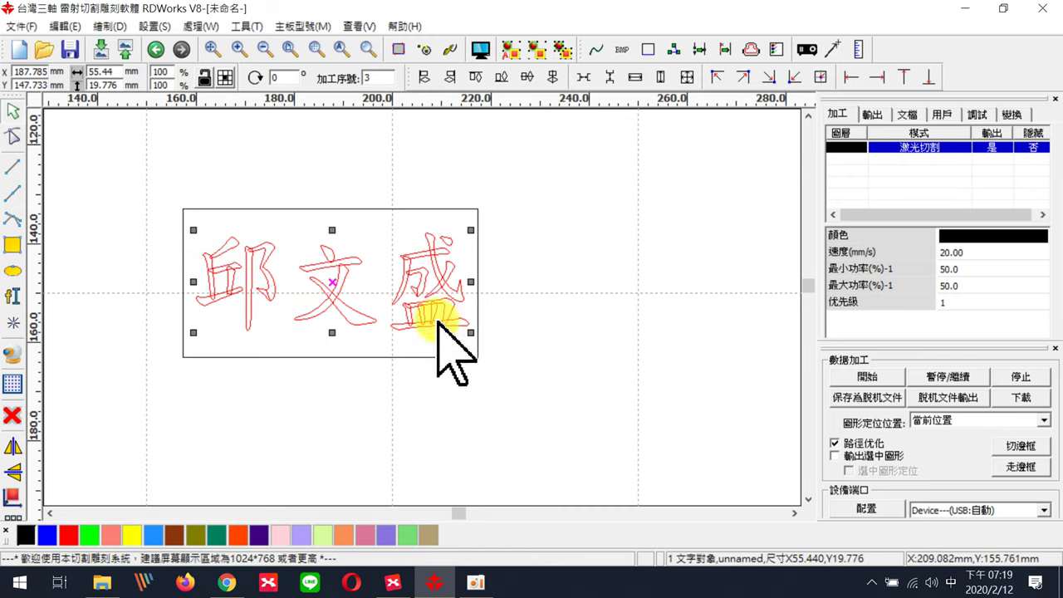
# Nudge the name text within the frame, then marquee-select the text and rectangle together.
pyautogui.click(465, 373)
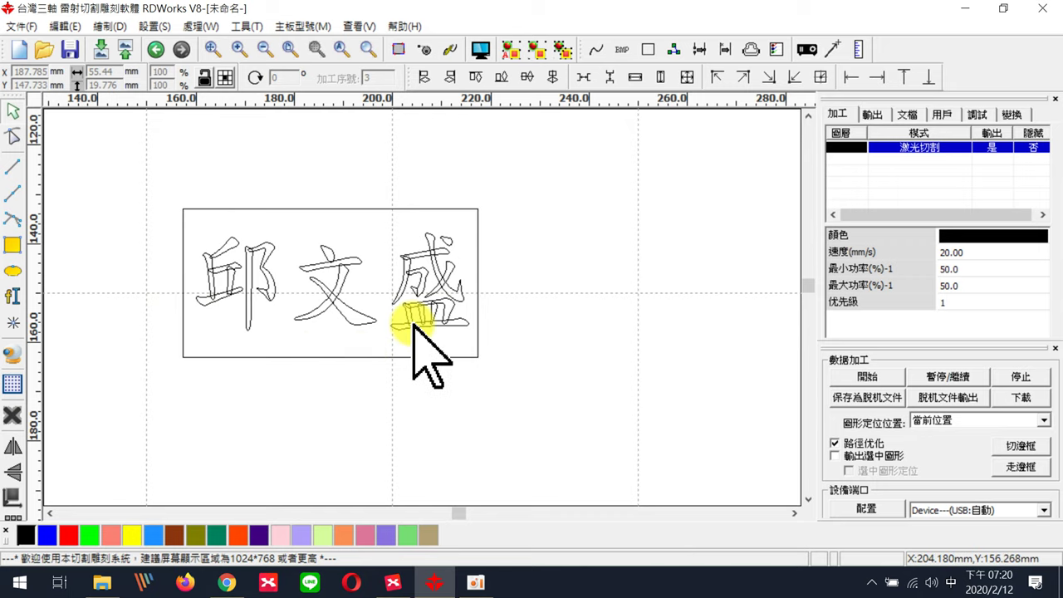
pyautogui.click(363, 315)
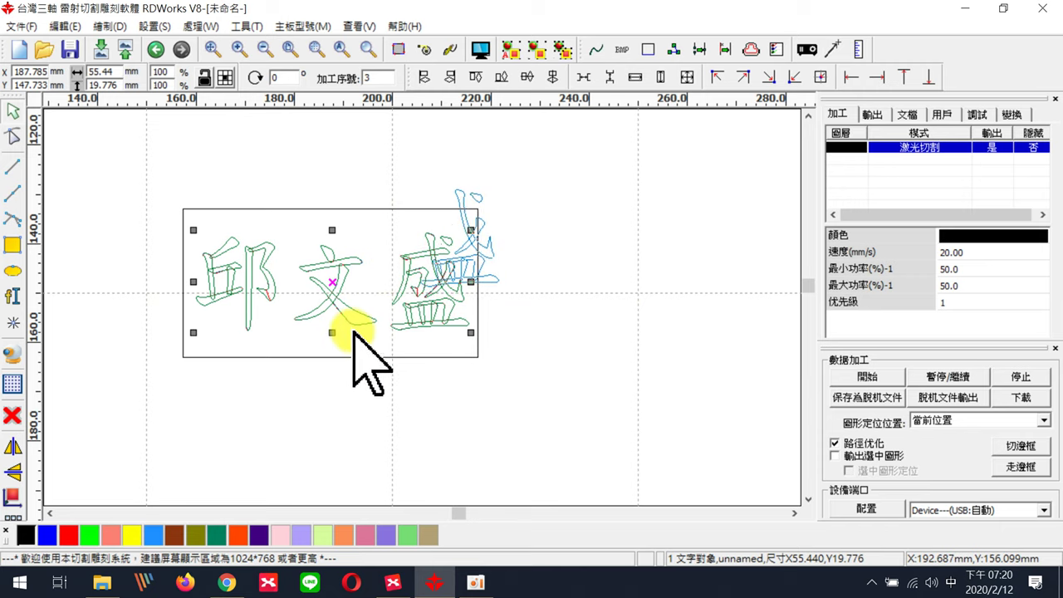
pyautogui.moveTo(367, 310); pyautogui.dragTo(361, 316)
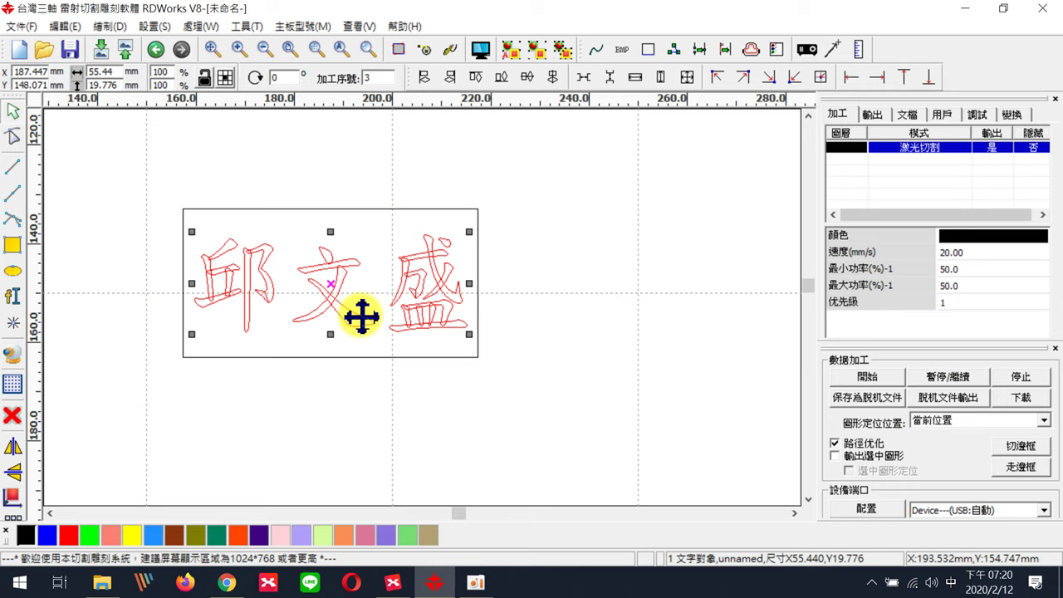
pyautogui.click(590, 249)
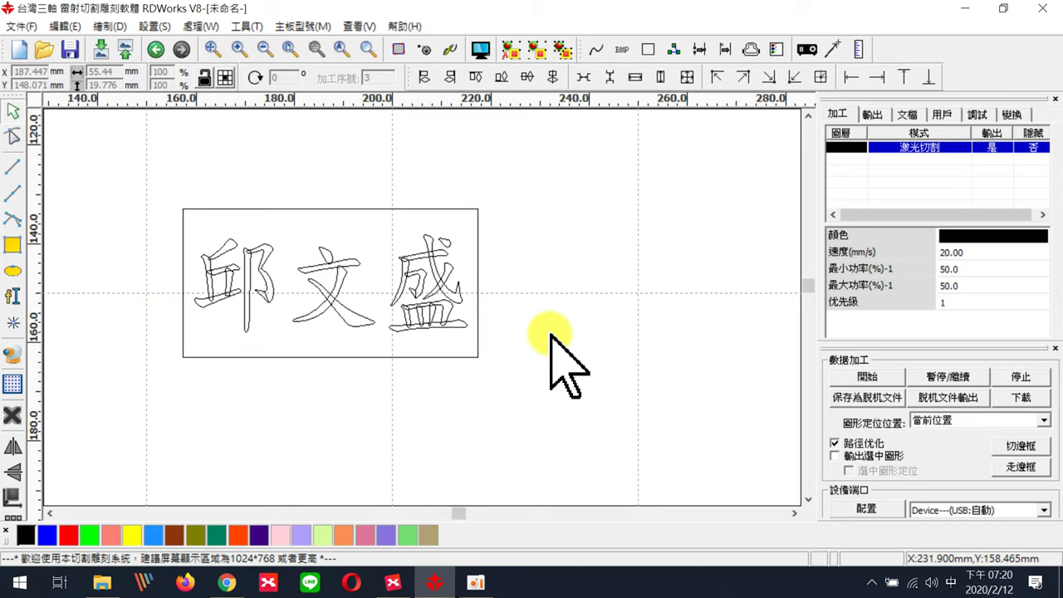
pyautogui.moveTo(264, 266); pyautogui.dragTo(559, 403)
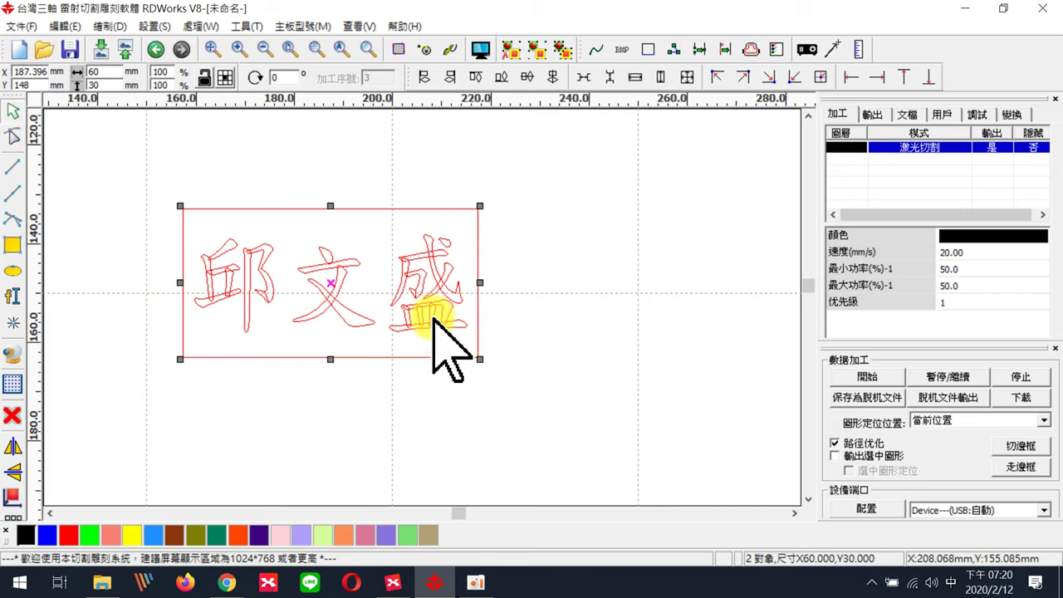
# Align the name text and frame on both horizontal and vertical centres, then deselect.
pyautogui.click(524, 79)
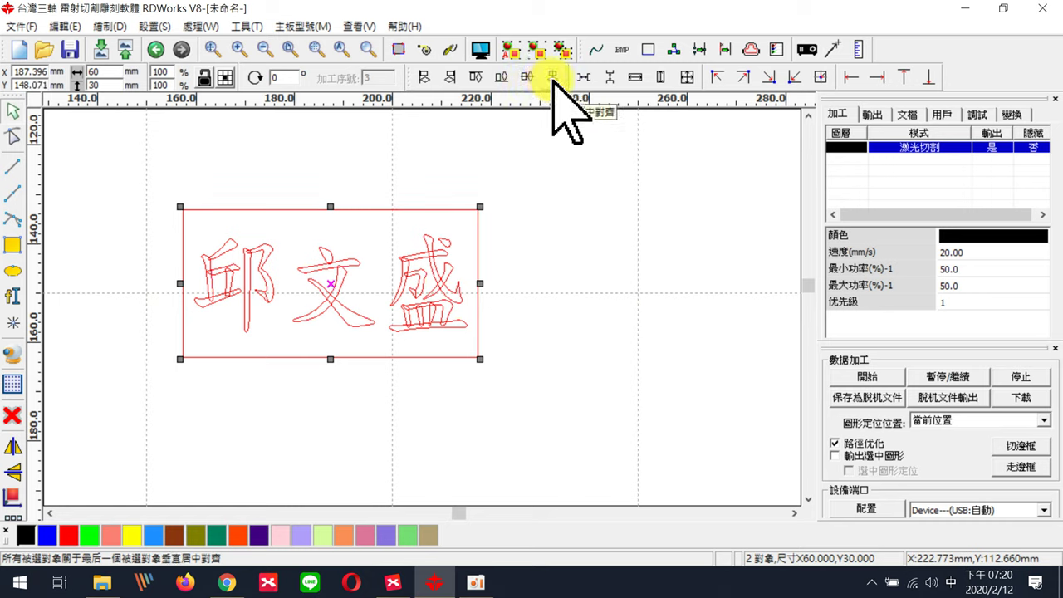
pyautogui.click(553, 79)
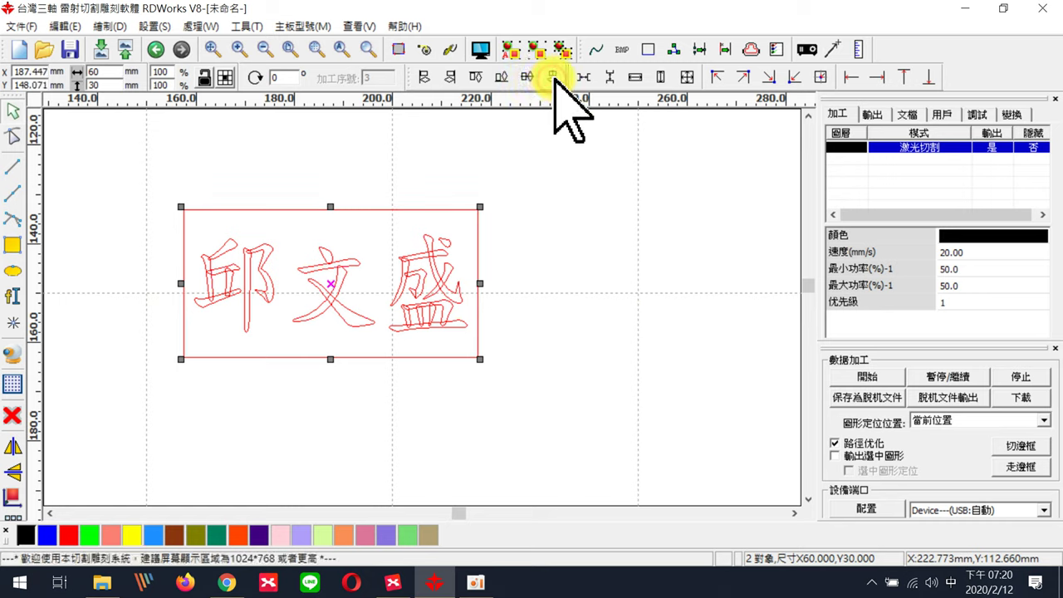
pyautogui.click(550, 281)
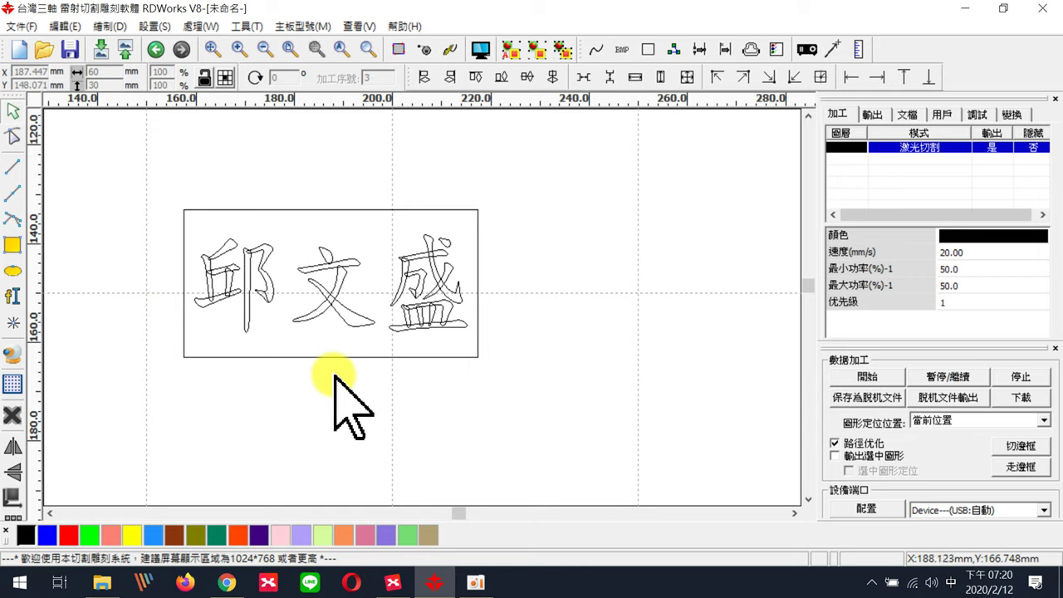
pyautogui.click(19, 269)
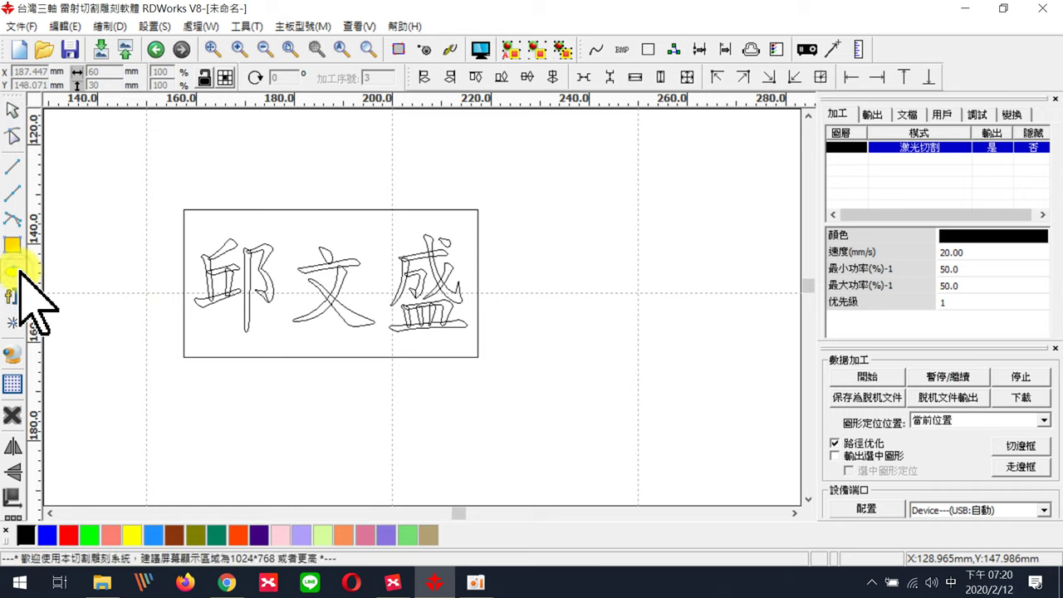
# Draw a circle, an overlapping narrow ellipse, and a separate circle right of the nameplate.
pyautogui.moveTo(537, 180); pyautogui.dragTo(638, 292)
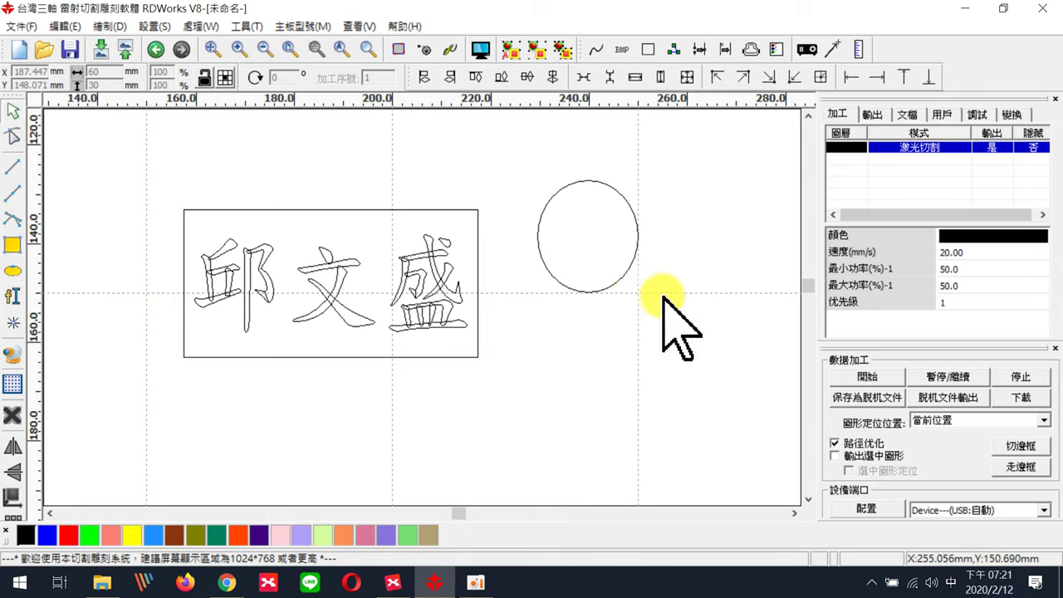
pyautogui.click(16, 274)
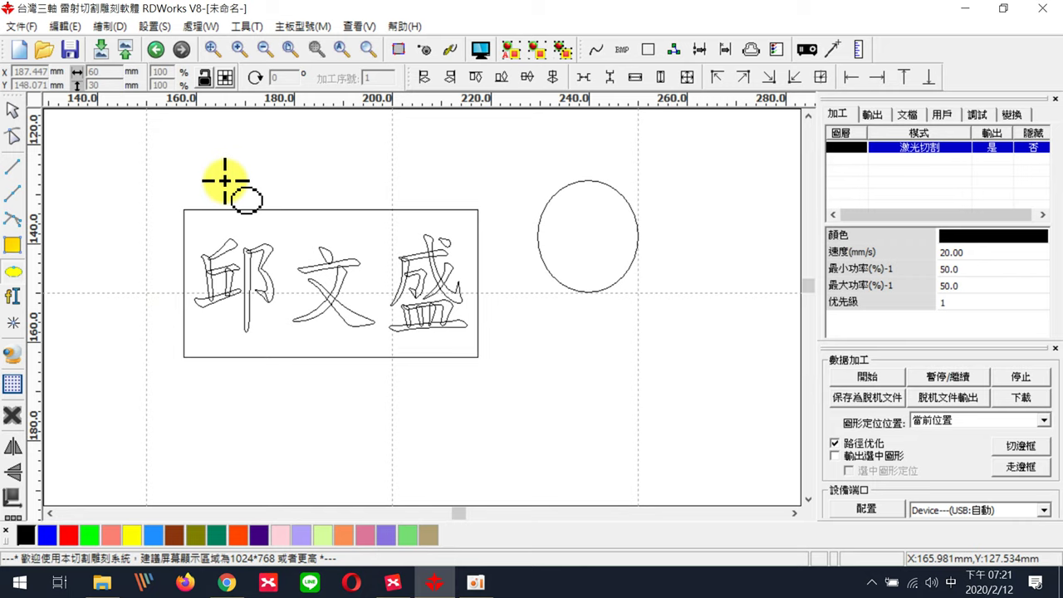
pyautogui.moveTo(509, 173)
pyautogui.mouseDown()
pyautogui.moveTo(669, 328)
pyautogui.moveTo(678, 352)
pyautogui.moveTo(661, 367)
pyautogui.moveTo(640, 327)
pyautogui.moveTo(600, 296)
pyautogui.mouseUp()
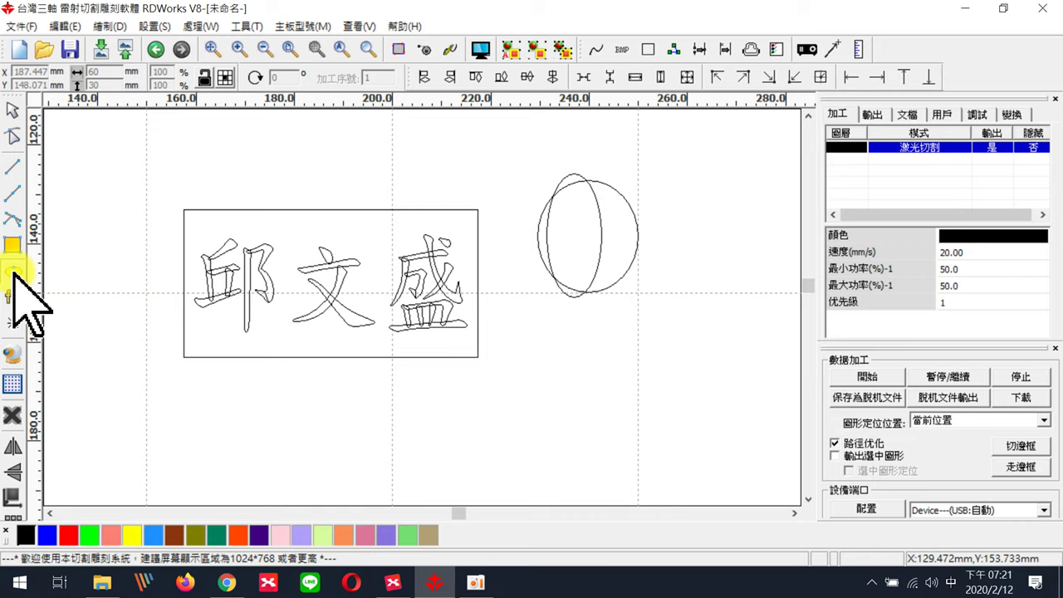
pyautogui.click(12, 271)
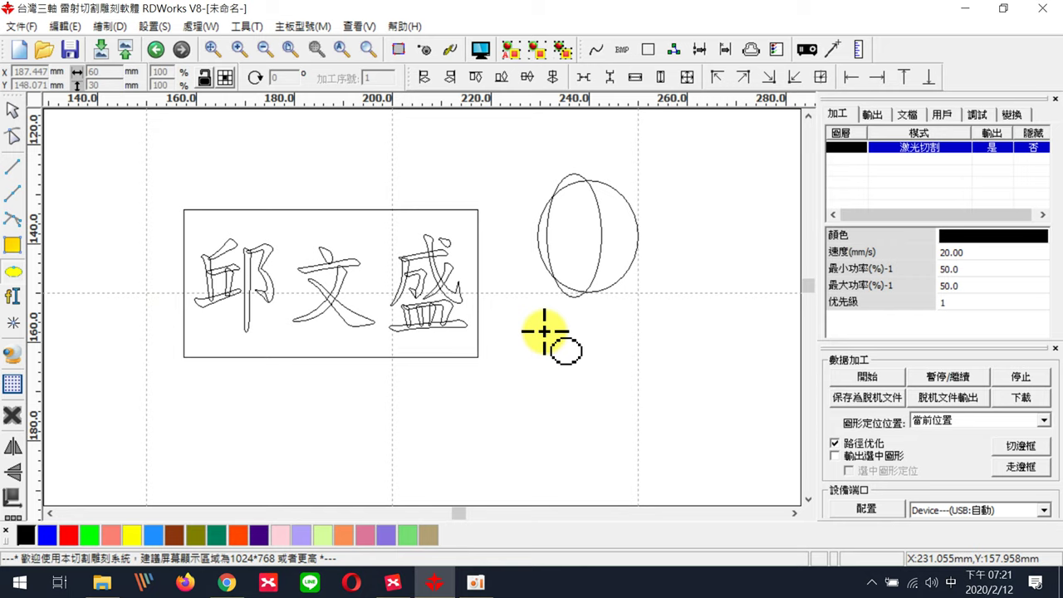
pyautogui.moveTo(544, 331); pyautogui.dragTo(691, 472)
pyautogui.moveTo(703, 302); pyautogui.dragTo(644, 432)
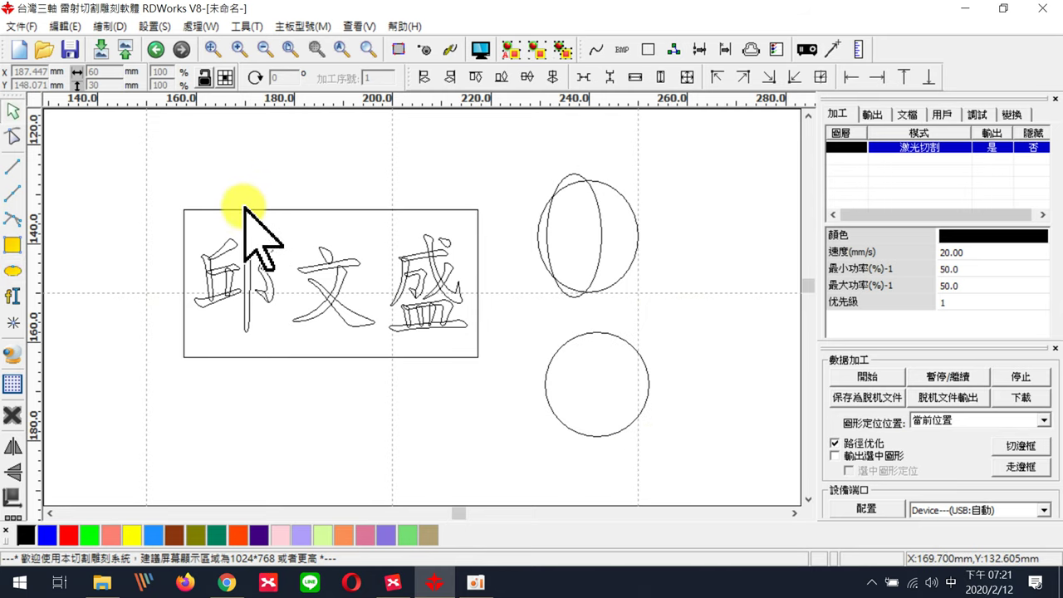
pyautogui.click(18, 272)
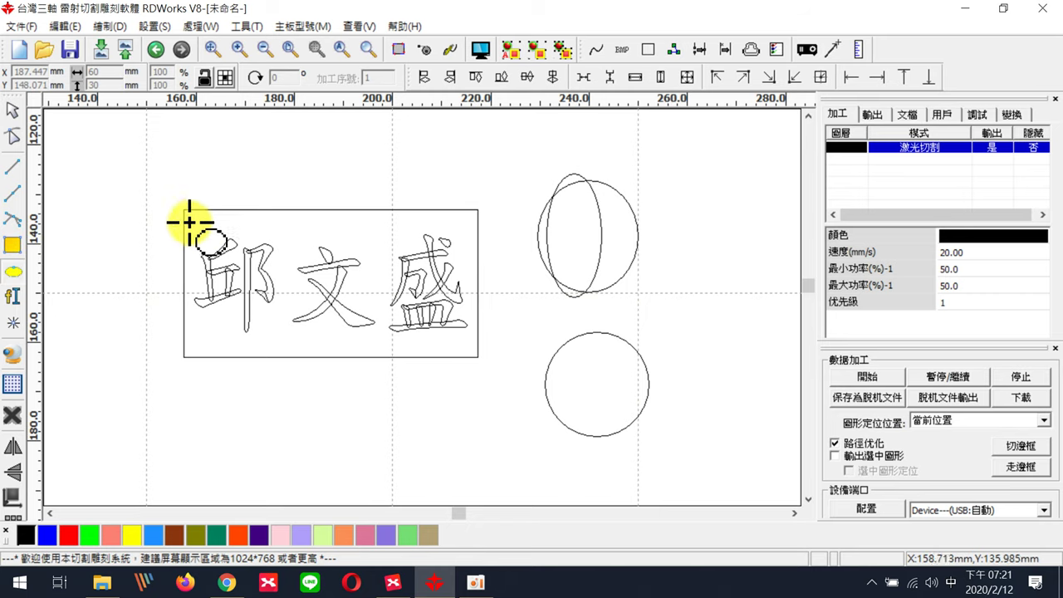
# Draw a small circle near the top-left of the name and size it to 3 × 3 mm.
pyautogui.moveTo(193, 218); pyautogui.dragTo(216, 241)
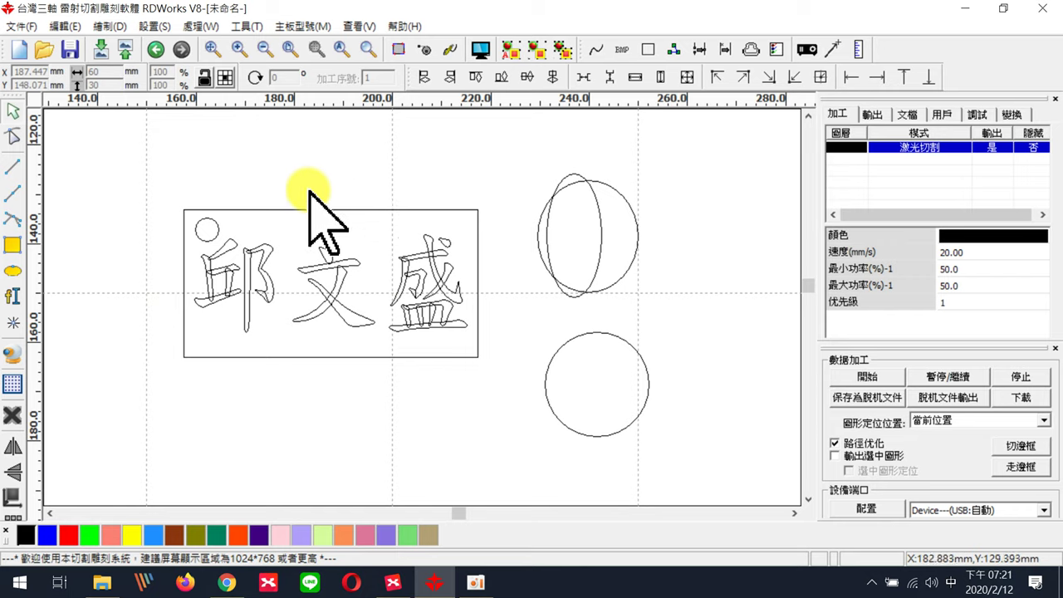
pyautogui.click(217, 223)
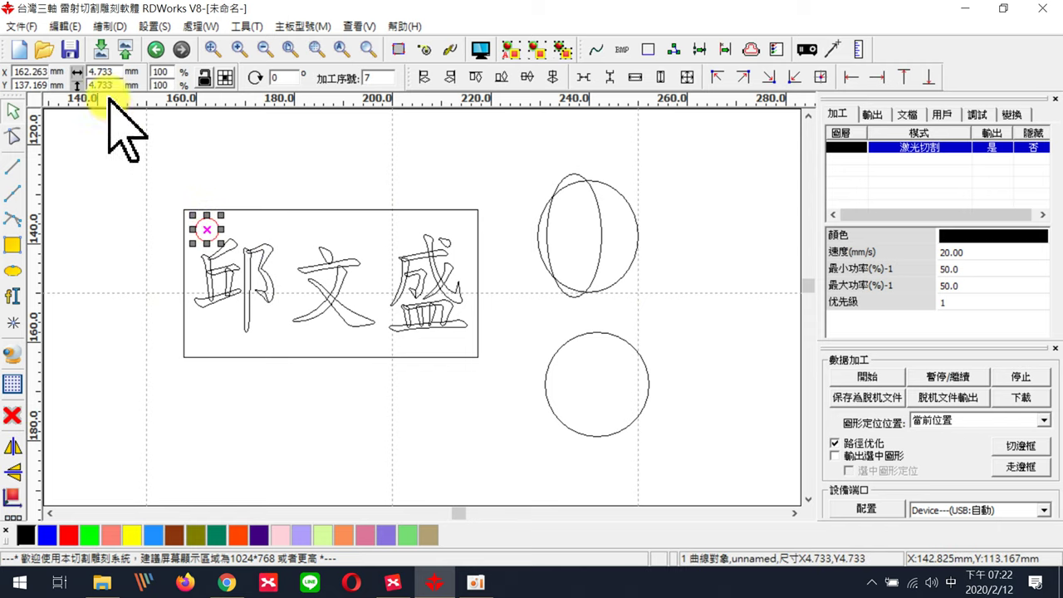
pyautogui.moveTo(113, 75); pyautogui.dragTo(79, 70)
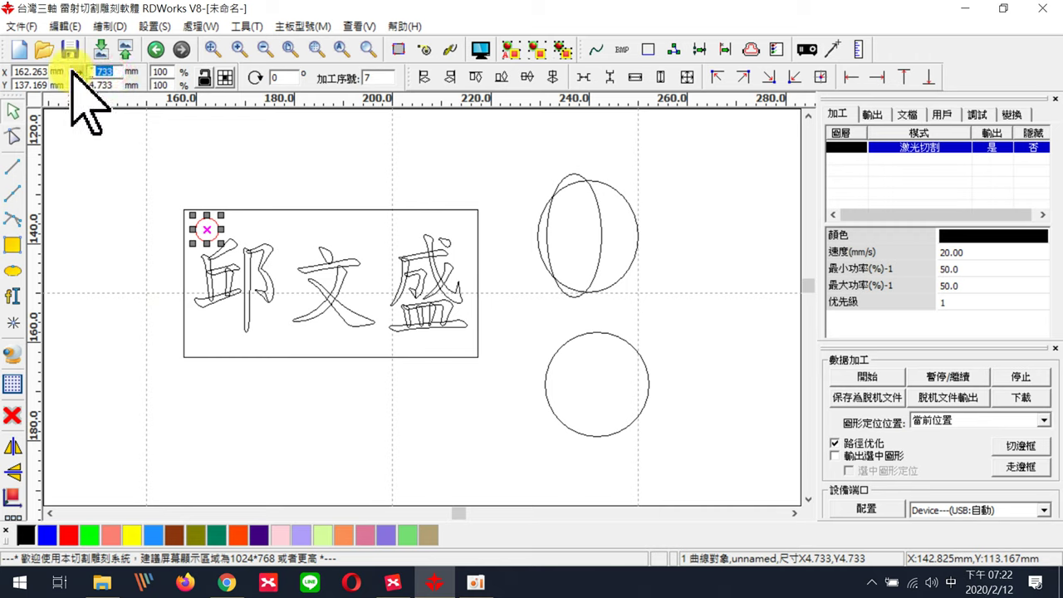
pyautogui.write('3')
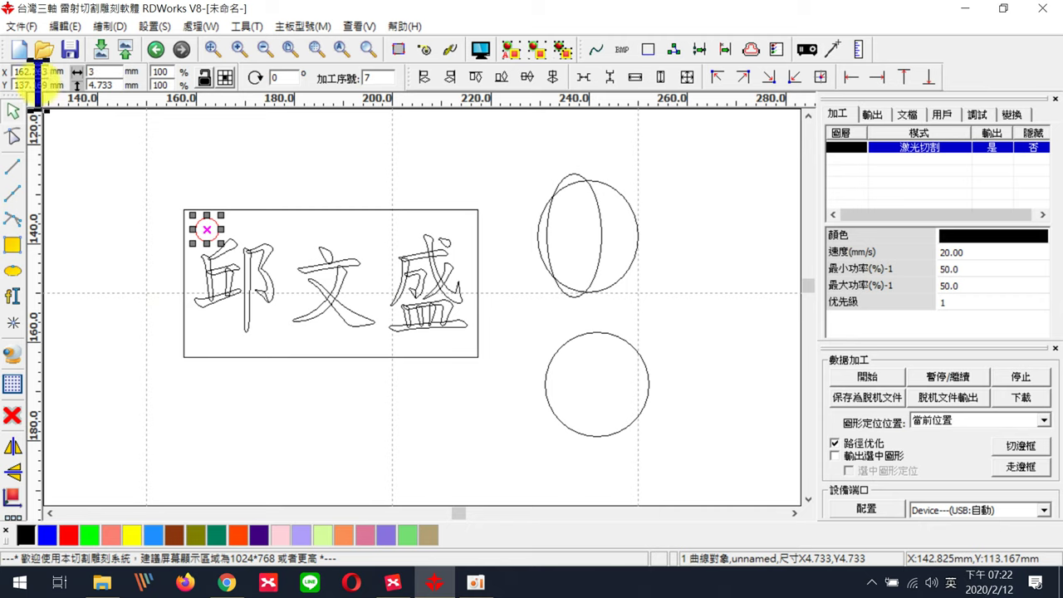
pyautogui.press('Tab')
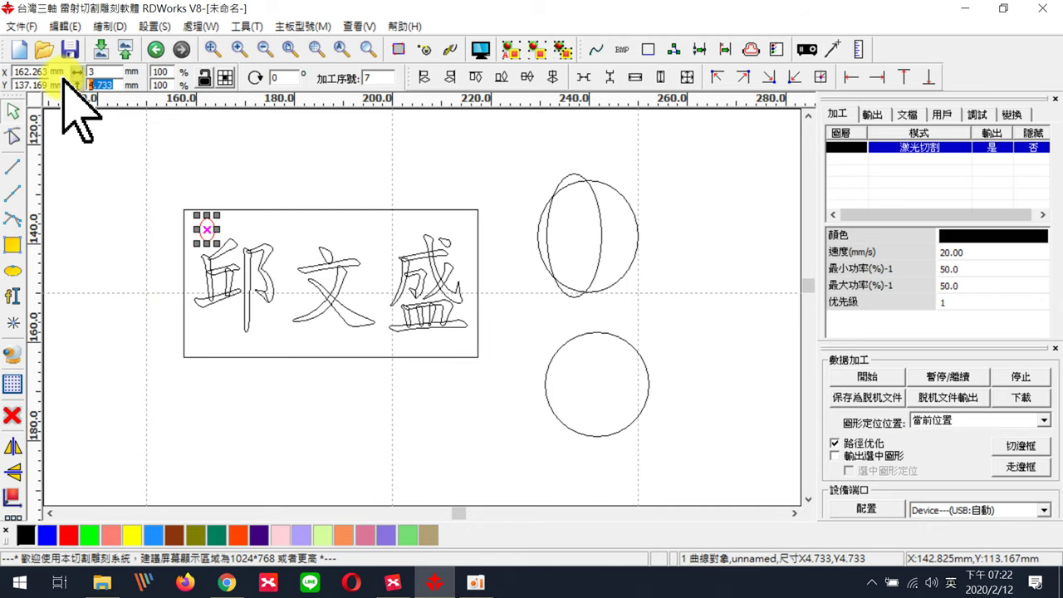
pyautogui.write('3')
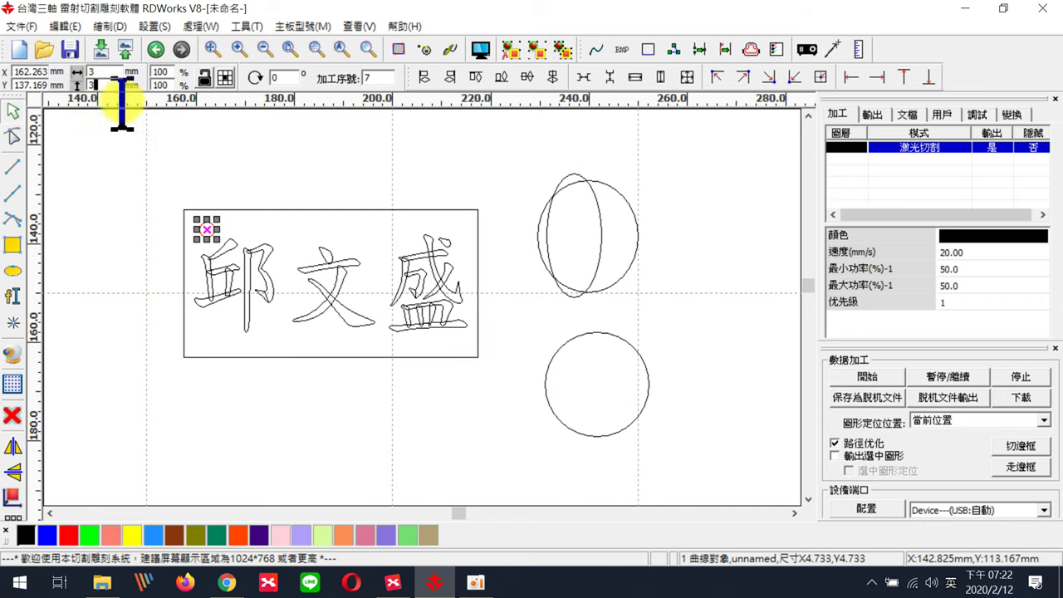
pyautogui.click(143, 150)
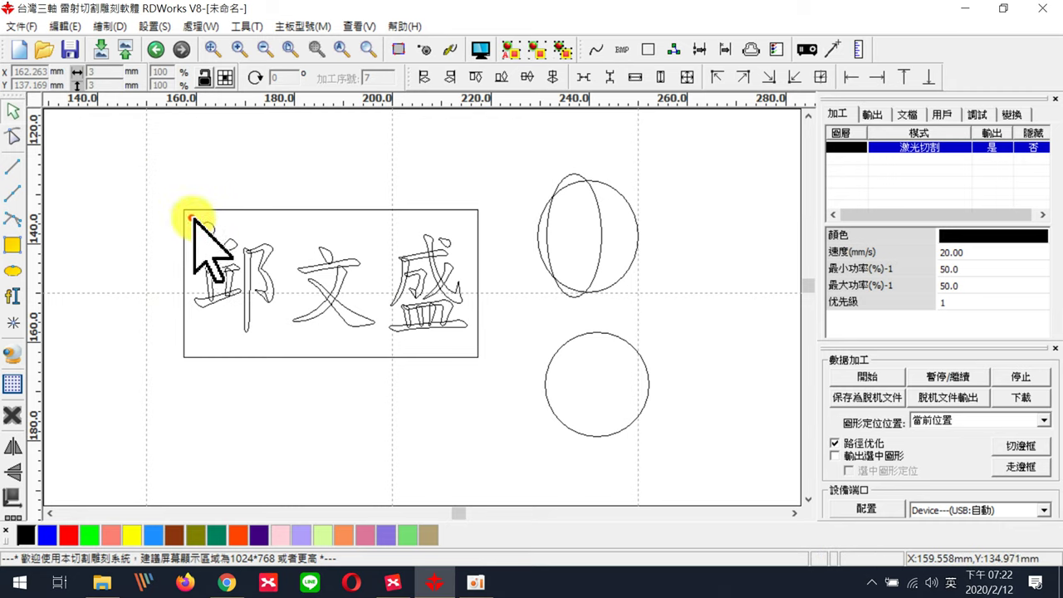
# Move the 3 mm circle into the frame's top-left corner.
pyautogui.click(218, 234)
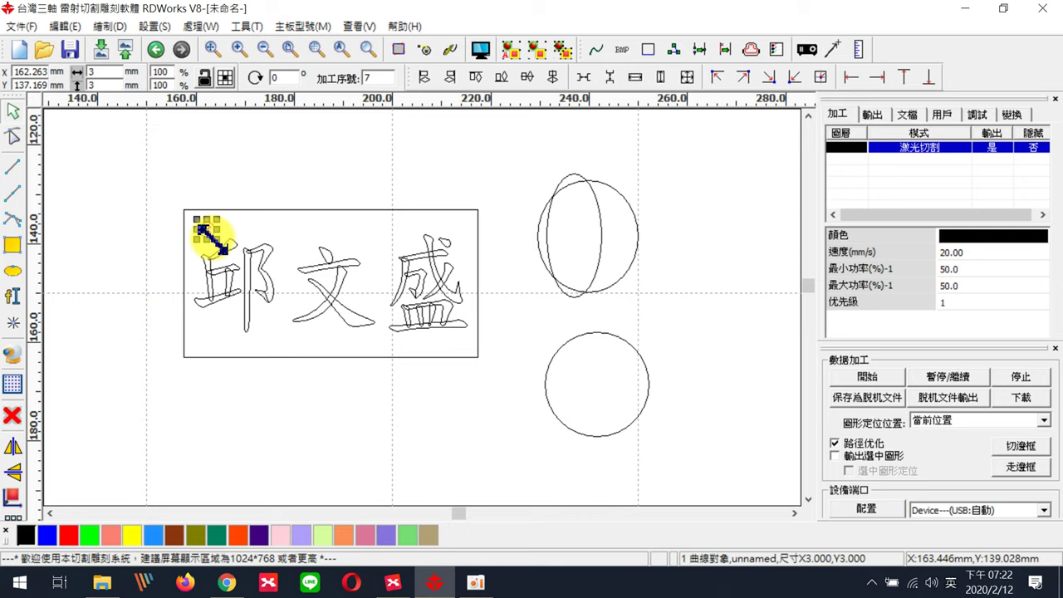
pyautogui.scroll(5, 203, 226)
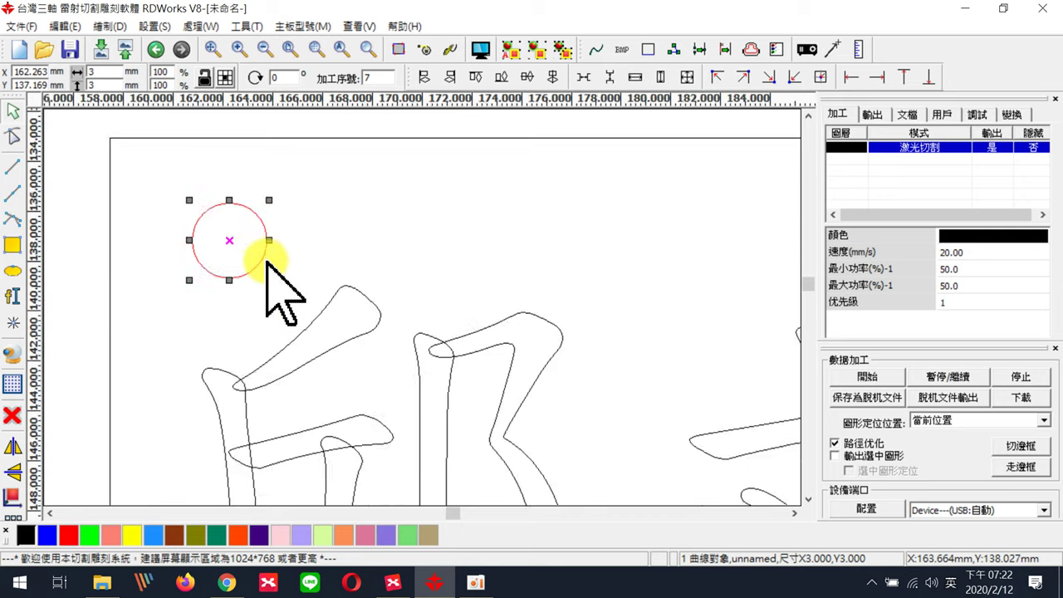
pyautogui.moveTo(260, 248)
pyautogui.mouseDown()
pyautogui.moveTo(252, 276)
pyautogui.moveTo(240, 273)
pyautogui.moveTo(254, 250)
pyautogui.mouseUp()
pyautogui.scroll(-2, 255, 250)
pyautogui.click(324, 171)
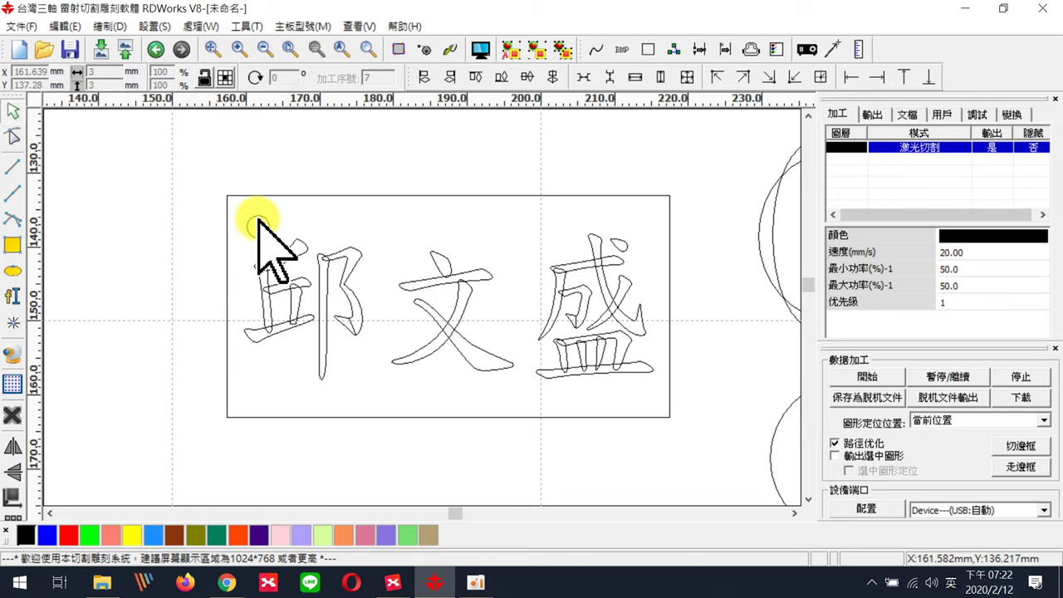
# Measure the 3 mm circle's offset from the frame edge, then zoom out.
pyautogui.click(862, 52)
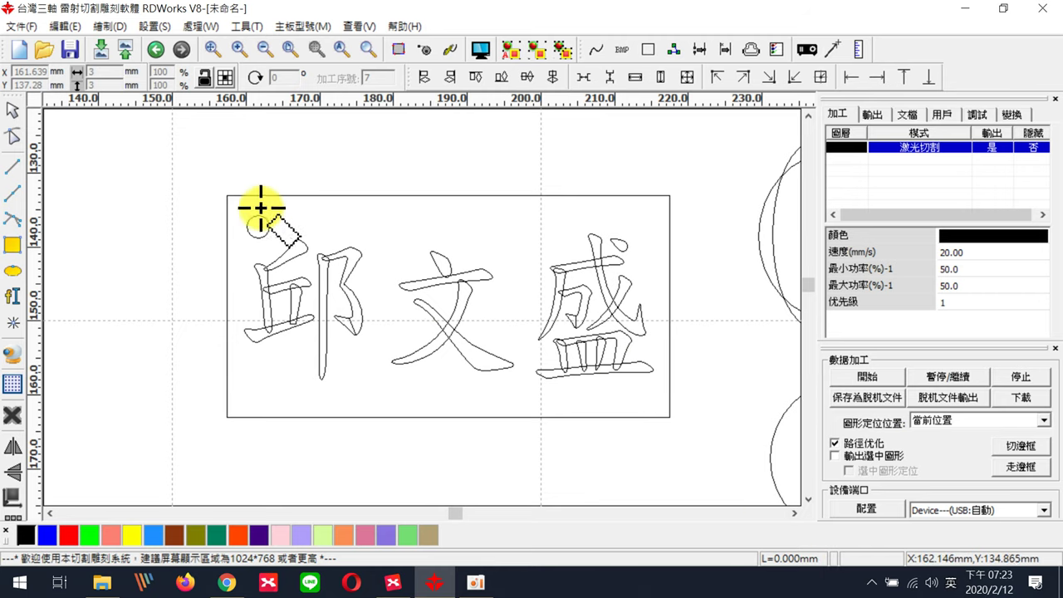
pyautogui.moveTo(255, 196); pyautogui.dragTo(259, 212)
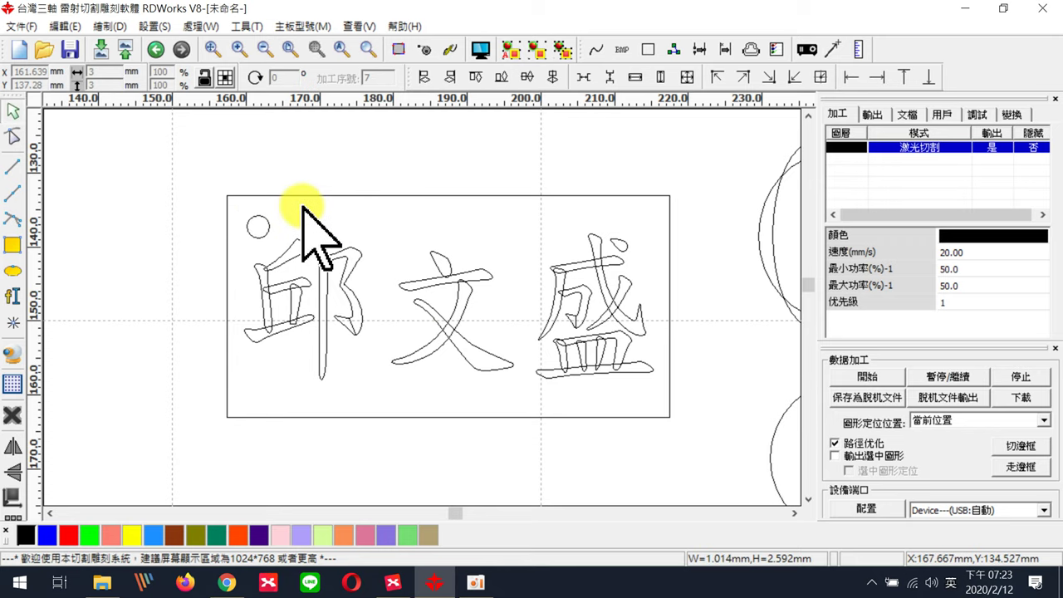
pyautogui.scroll(-3, 631, 217)
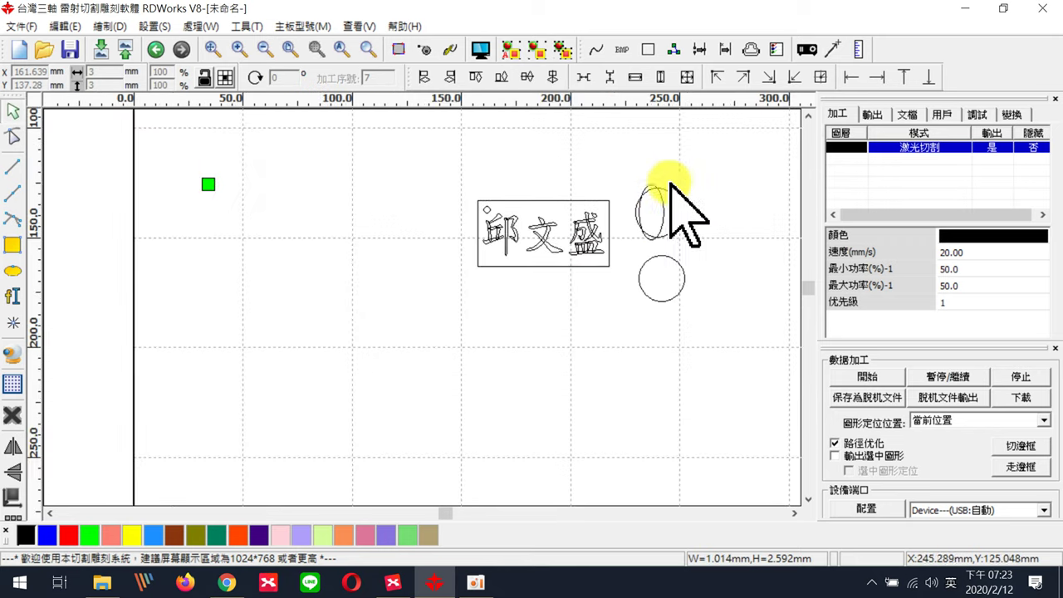
# Delete the two leftover practice circles beside the nameplate.
pyautogui.moveTo(624, 153); pyautogui.dragTo(717, 349)
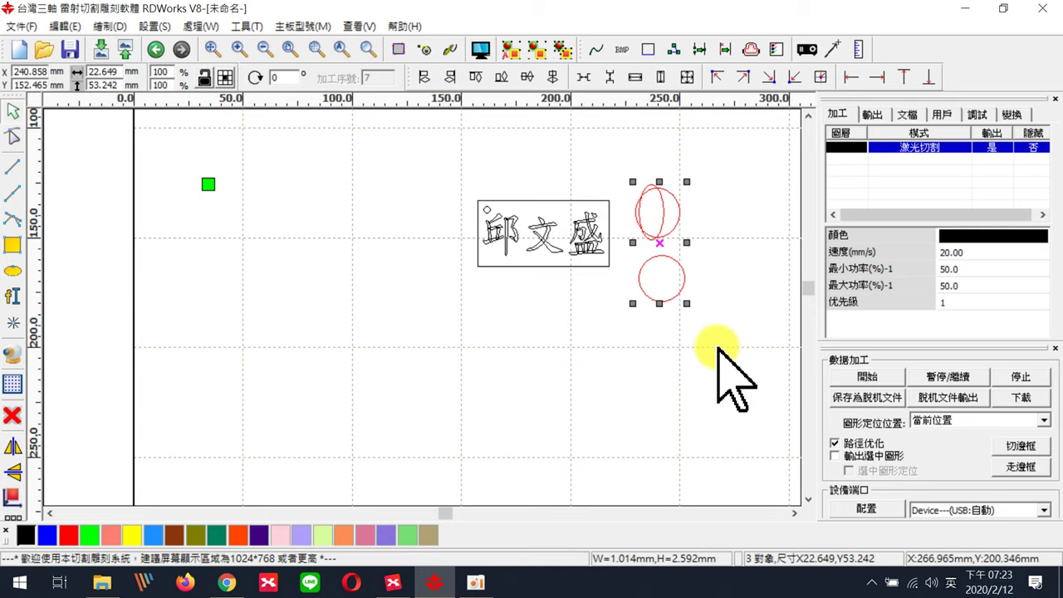
pyautogui.press('Delete')
pyautogui.scroll(3, 588, 254)
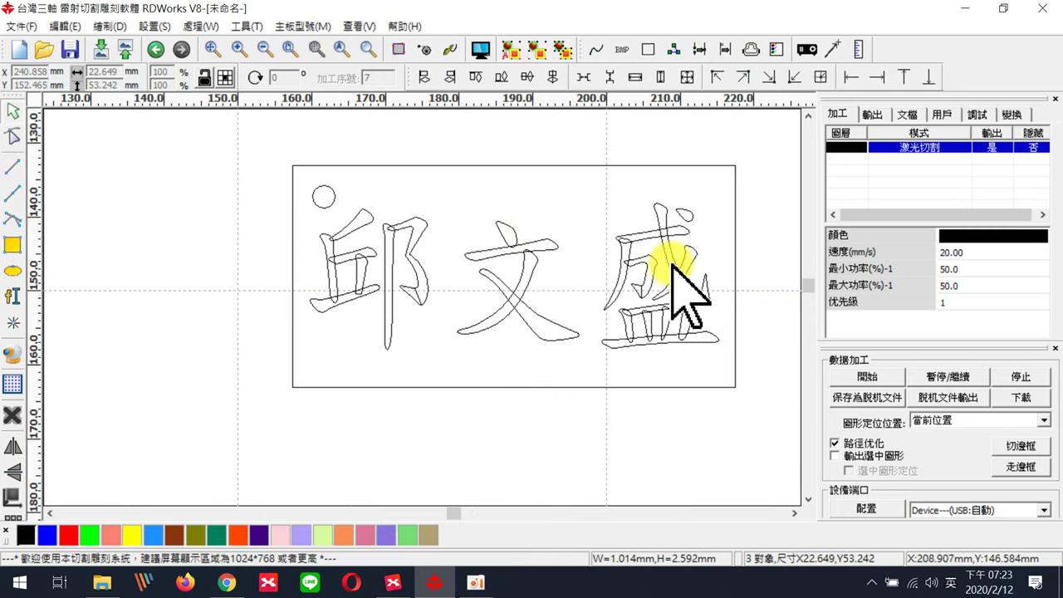
pyautogui.moveTo(455, 511); pyautogui.dragTo(452, 510)
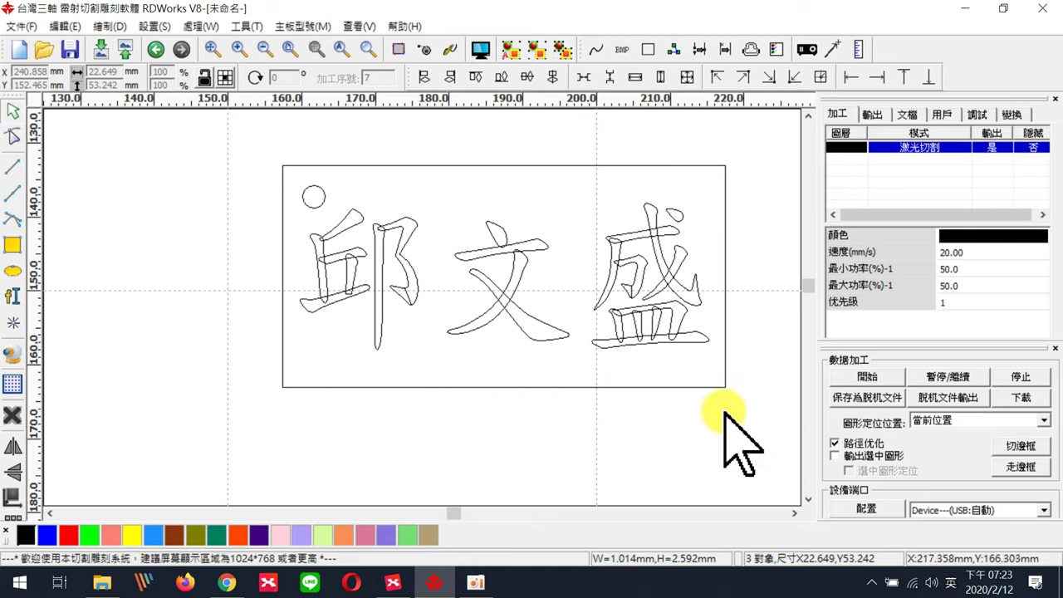
# Zoom out and pan to review the nameplate, then bring up the XMind lesson mind map.
pyautogui.scroll(-2, 659, 270)
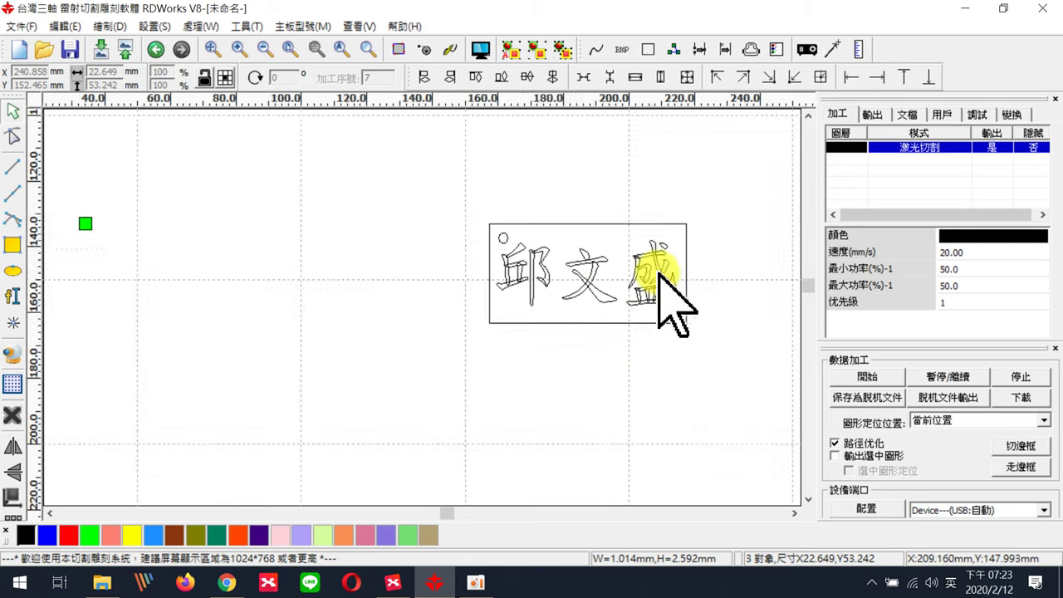
pyautogui.scroll(-2, 664, 286)
pyautogui.scroll(-1, 758, 320)
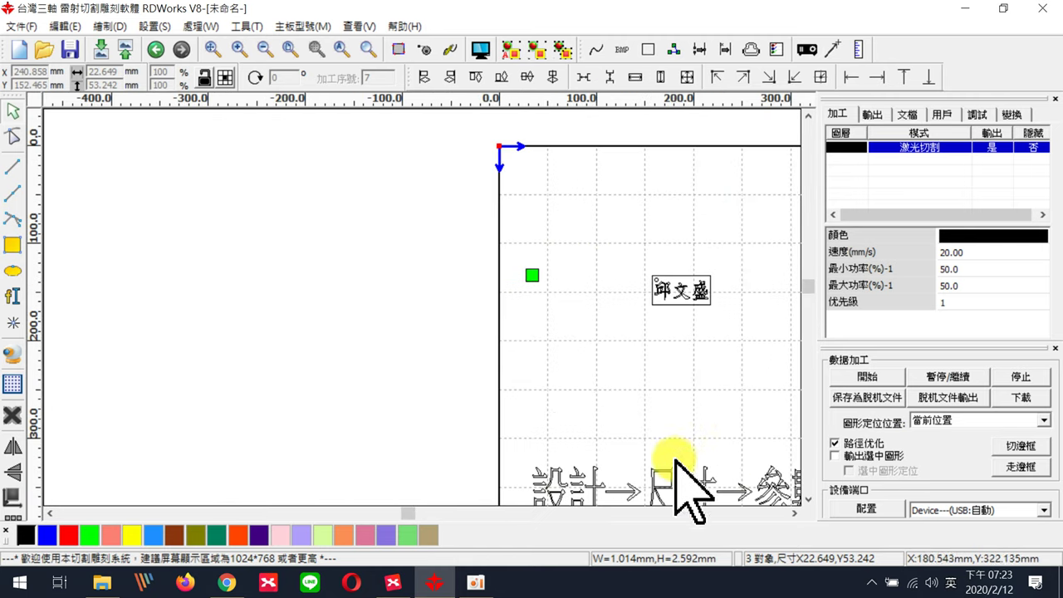
pyautogui.moveTo(411, 514); pyautogui.dragTo(471, 517)
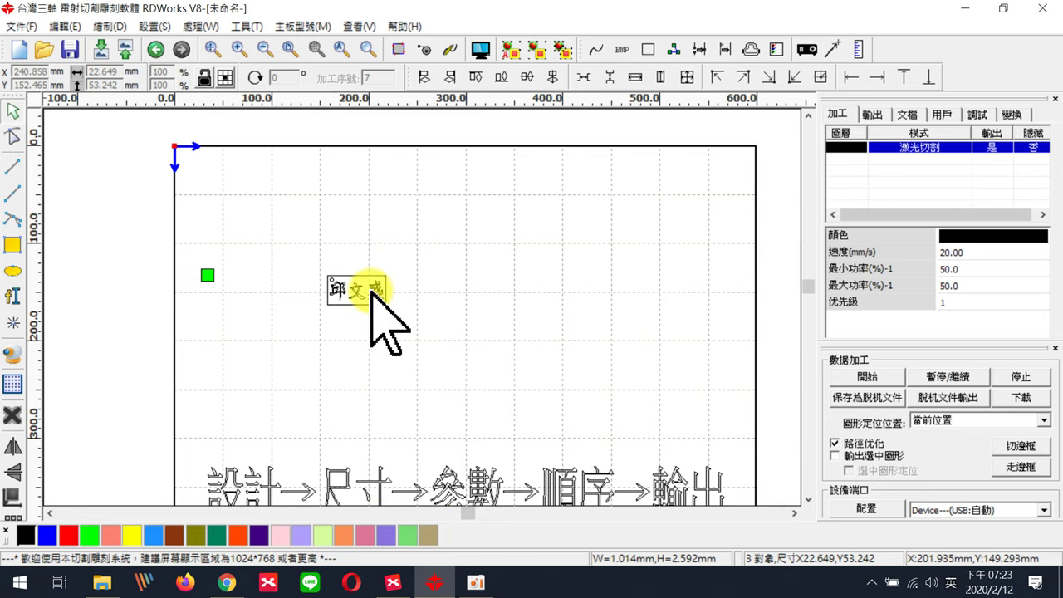
pyautogui.scroll(4, 371, 293)
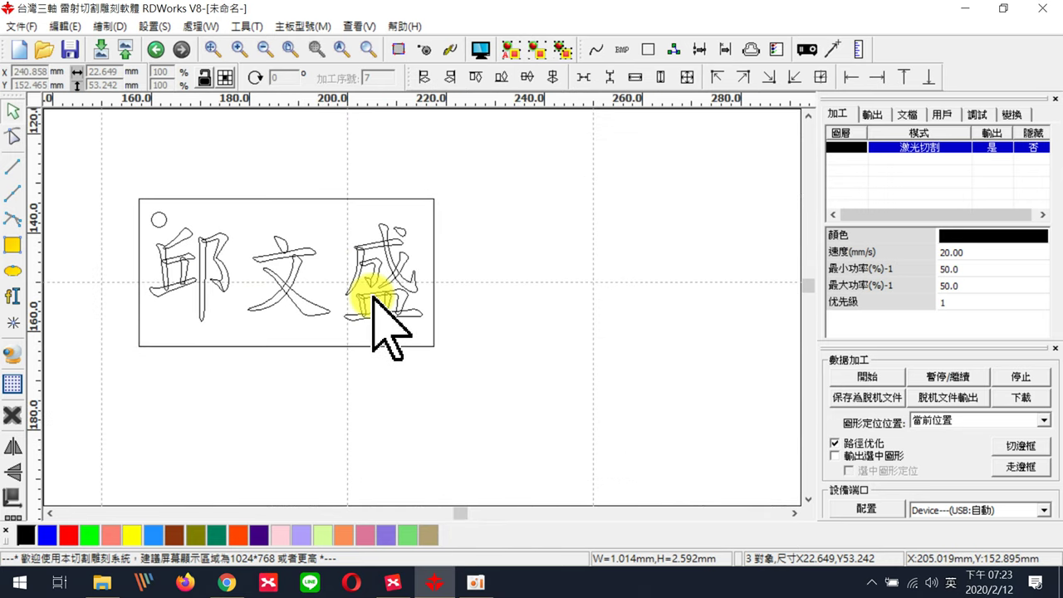
pyautogui.click(392, 582)
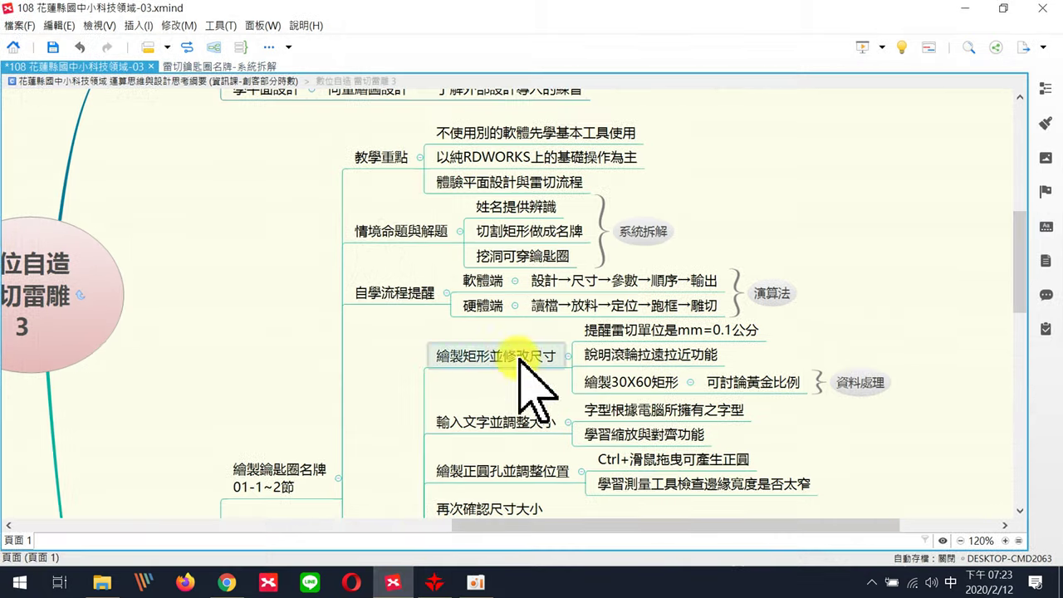
pyautogui.click(220, 66)
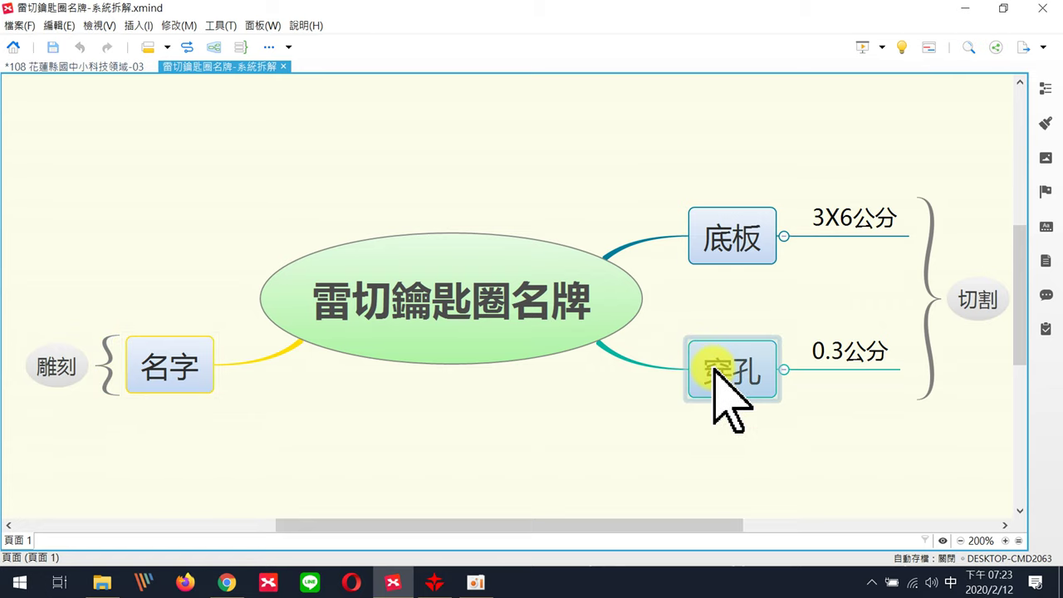
pyautogui.click(435, 582)
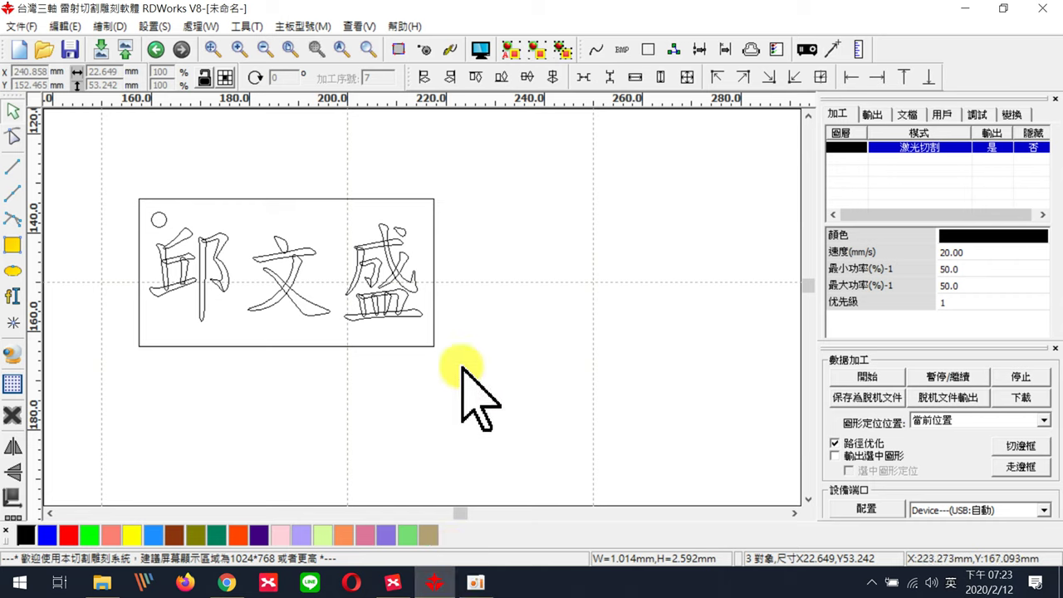
pyautogui.click(213, 241)
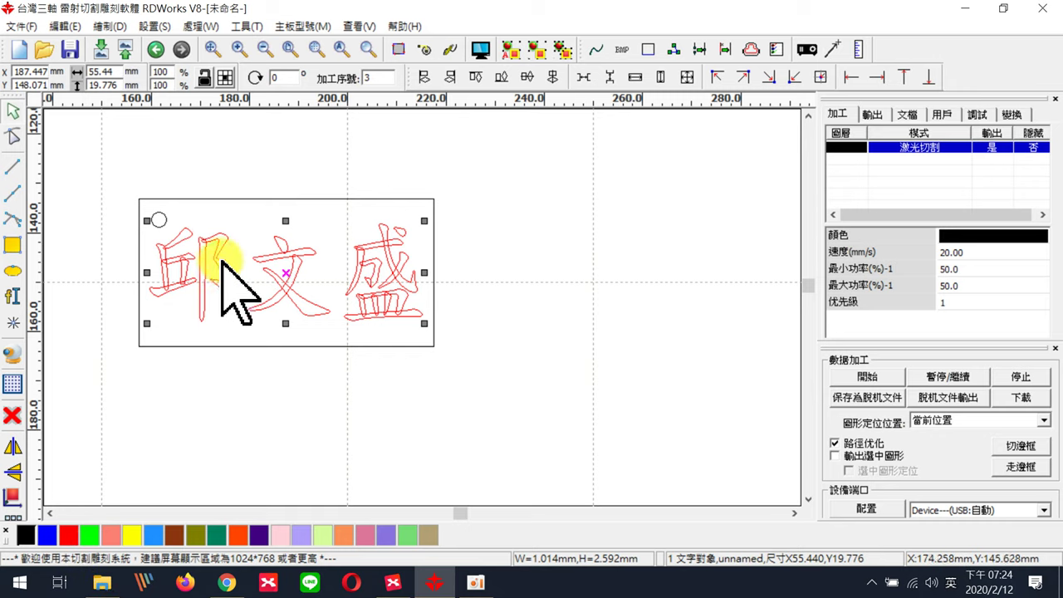
pyautogui.click(89, 535)
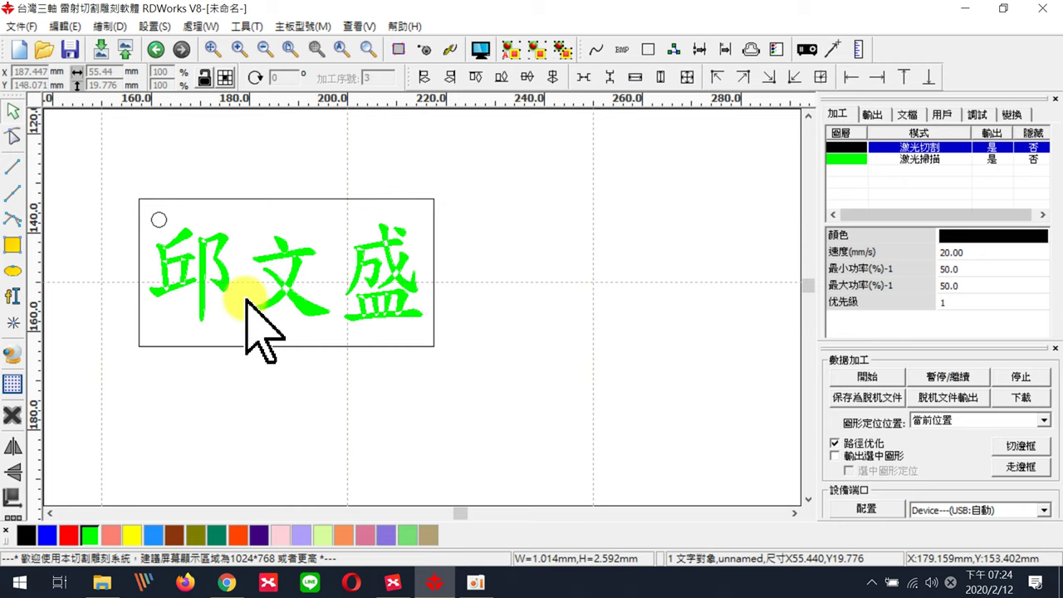
pyautogui.click(860, 157)
pyautogui.doubleClick(860, 157)
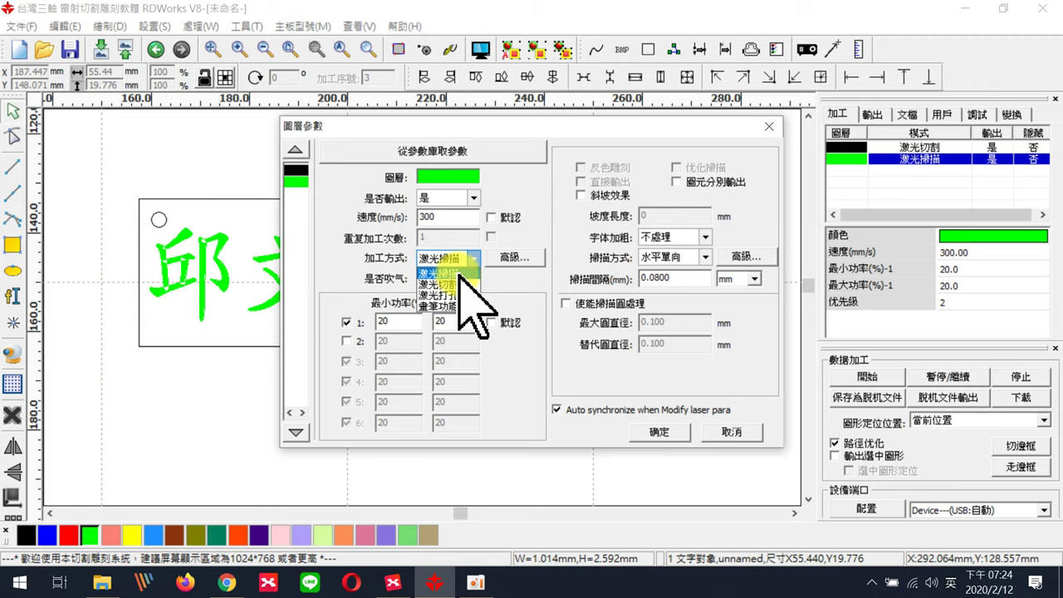
pyautogui.click(457, 273)
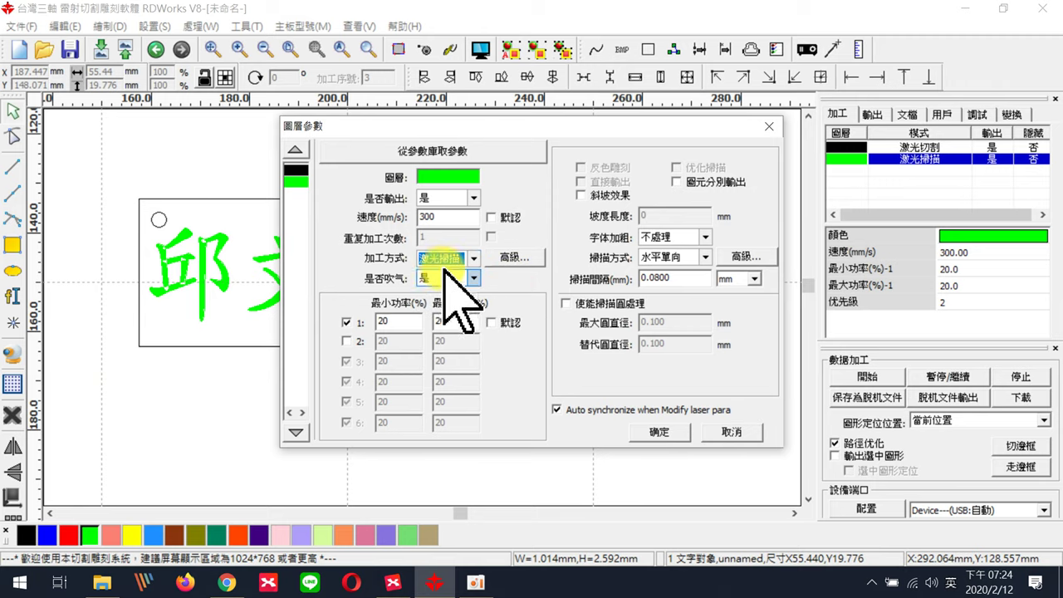
pyautogui.click(659, 431)
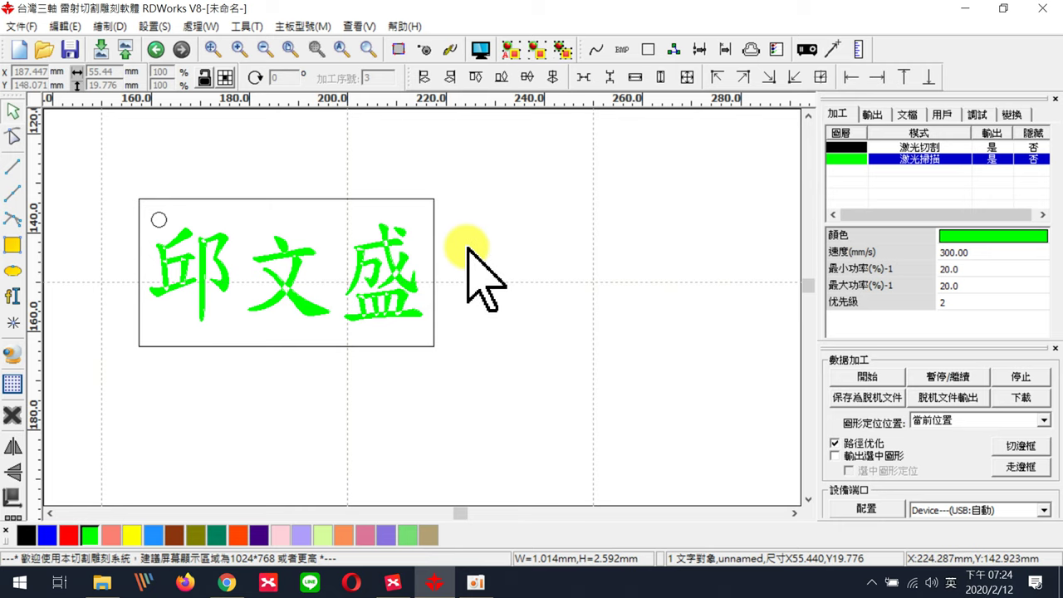
# Assign the small hole circle to the black layer with the 60×30 mm outline.
pyautogui.click(164, 219)
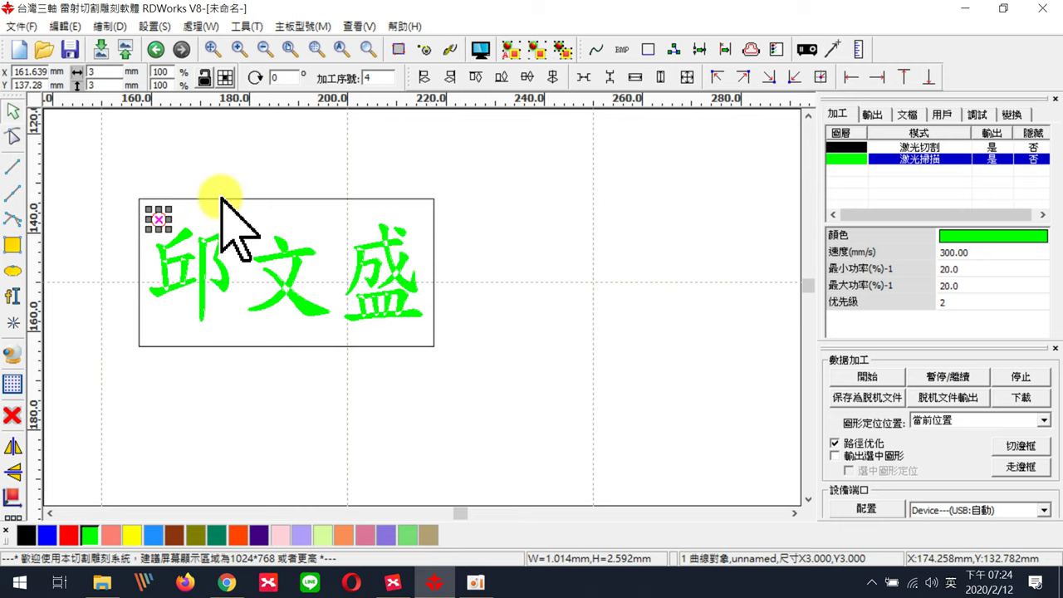
pyautogui.click(28, 536)
pyautogui.click(195, 204)
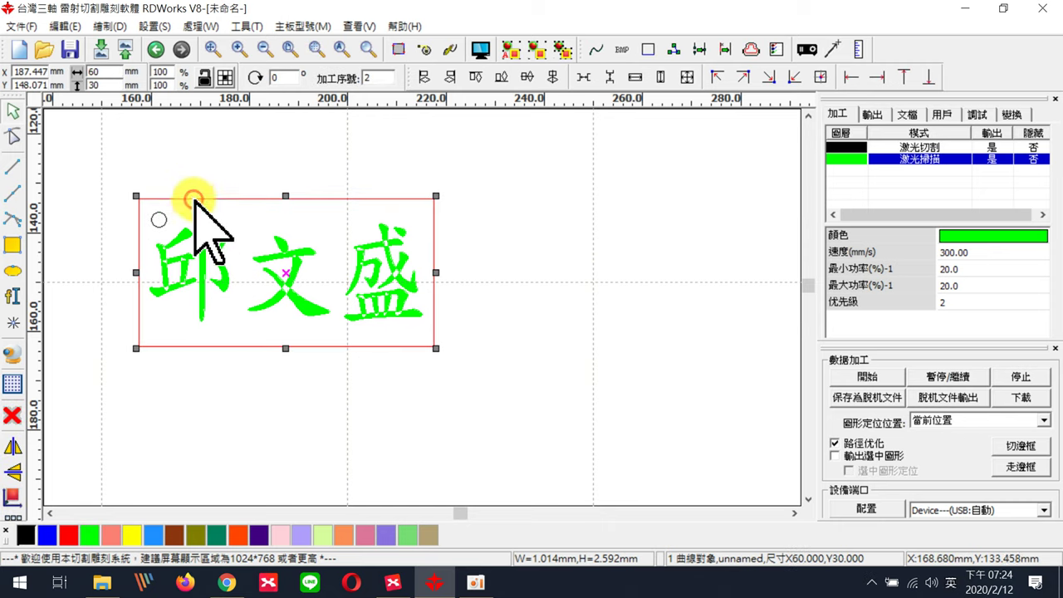
pyautogui.click(27, 542)
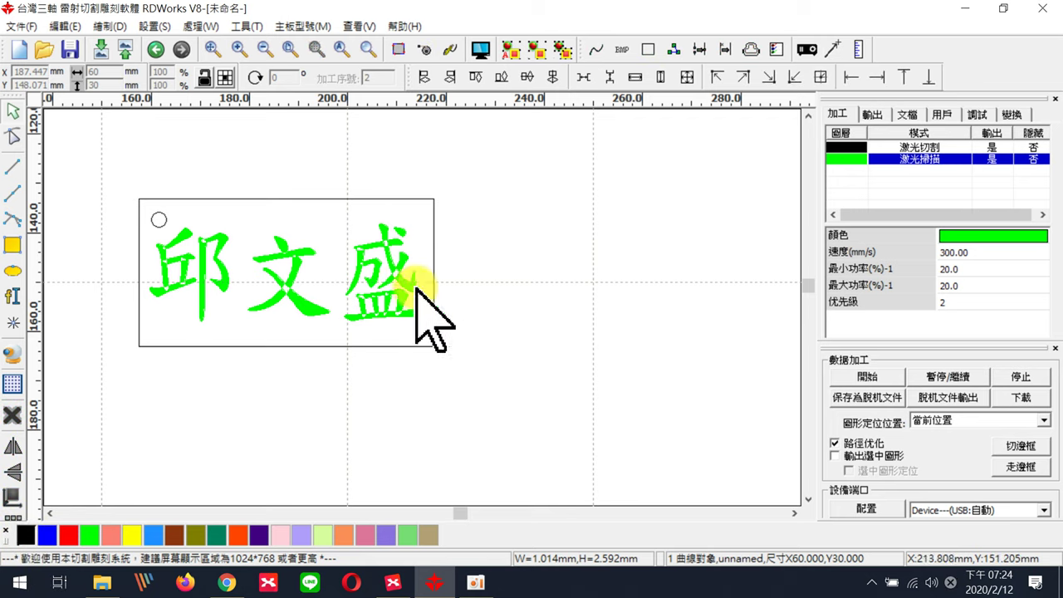
pyautogui.click(912, 147)
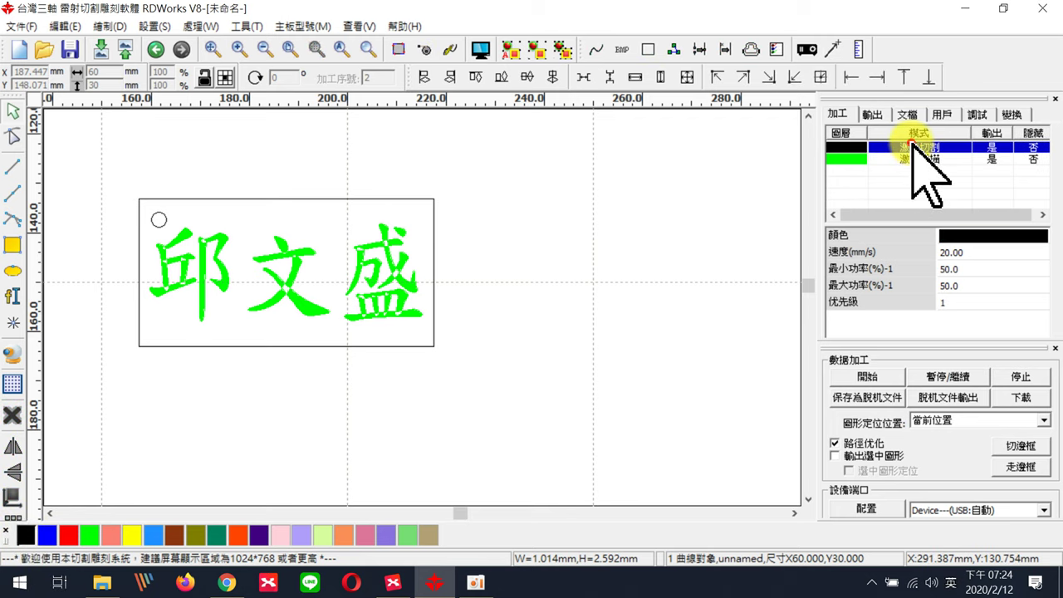
pyautogui.doubleClick(913, 147)
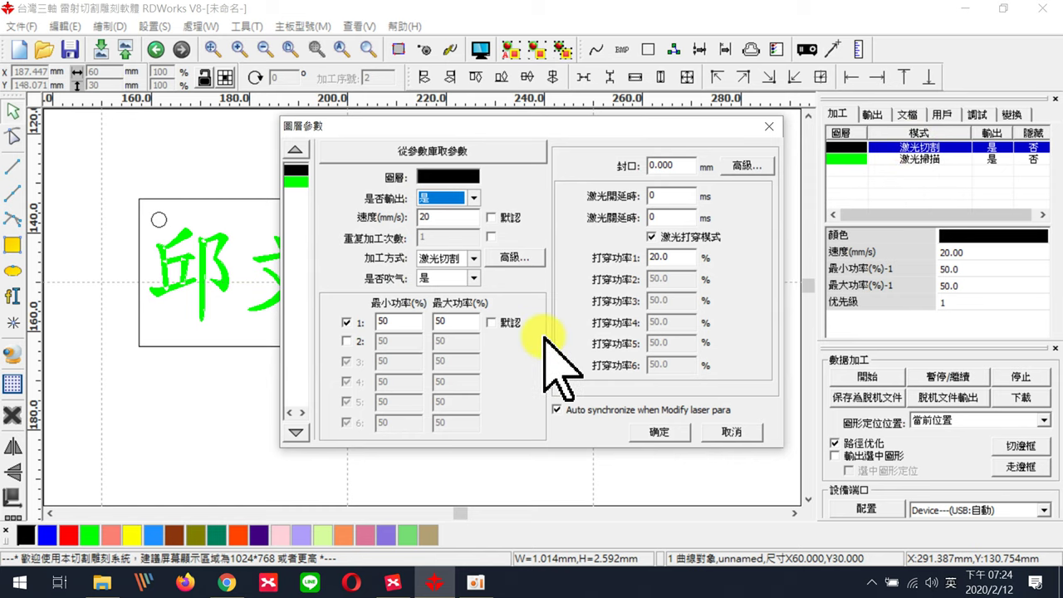
# Load the 3mm段木板切割 preset into the black cut layer with 50% minimum and maximum power.
pyautogui.click(467, 153)
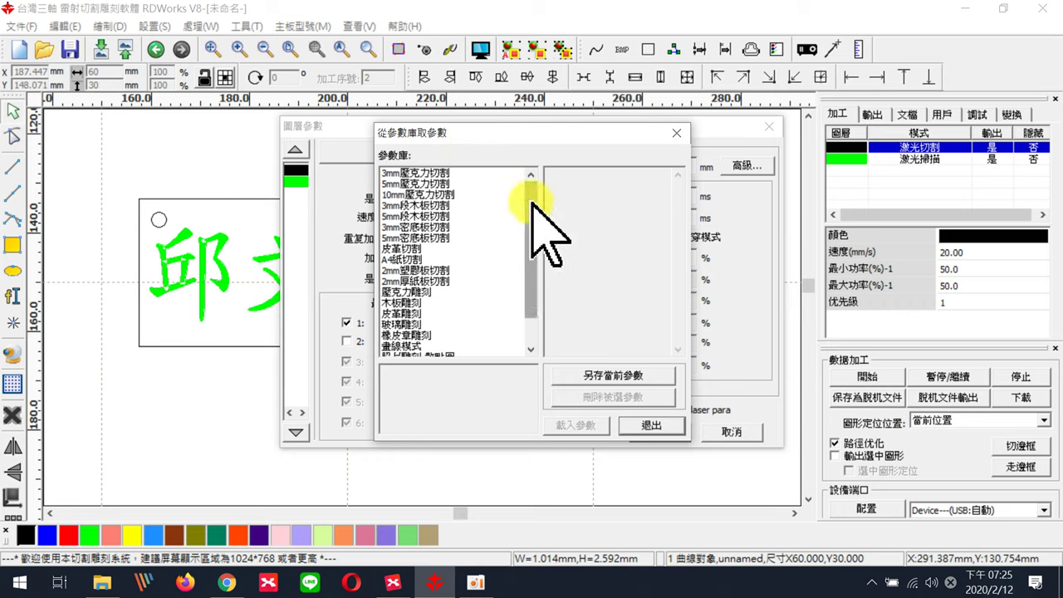
pyautogui.moveTo(531, 197); pyautogui.dragTo(538, 192)
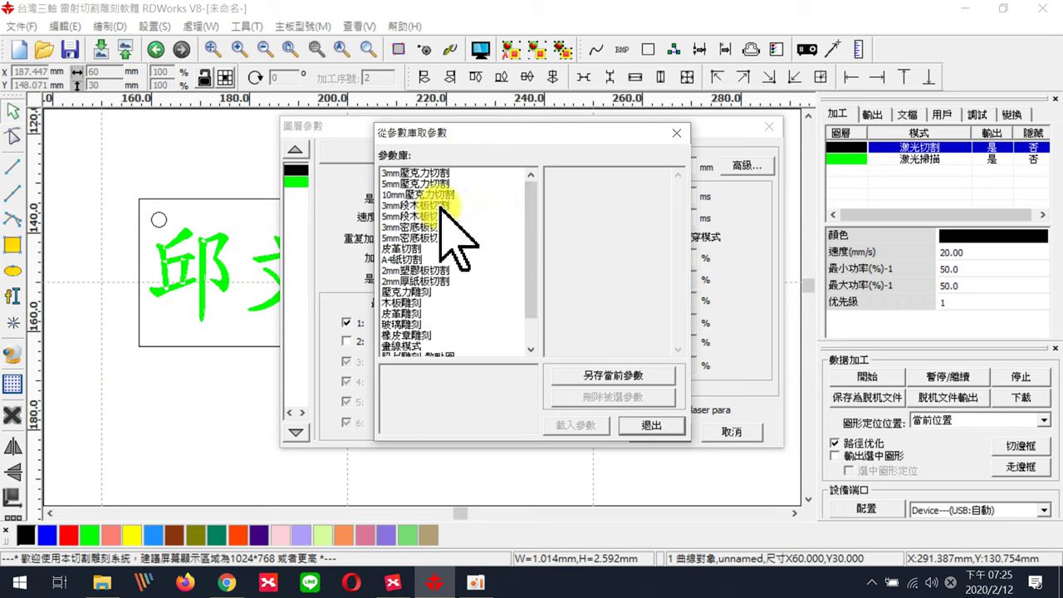
pyautogui.click(415, 204)
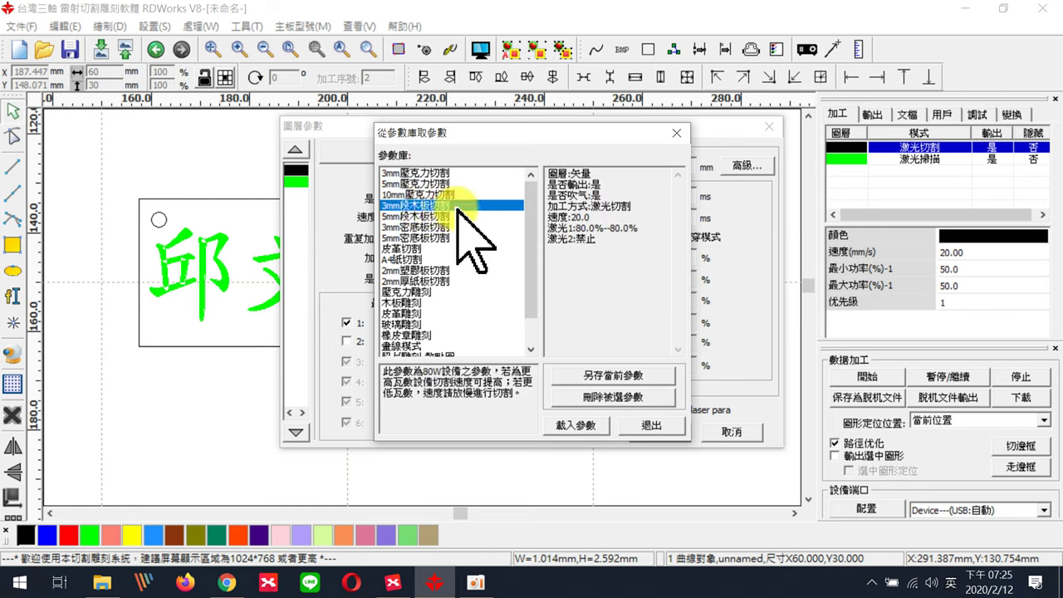
pyautogui.click(592, 429)
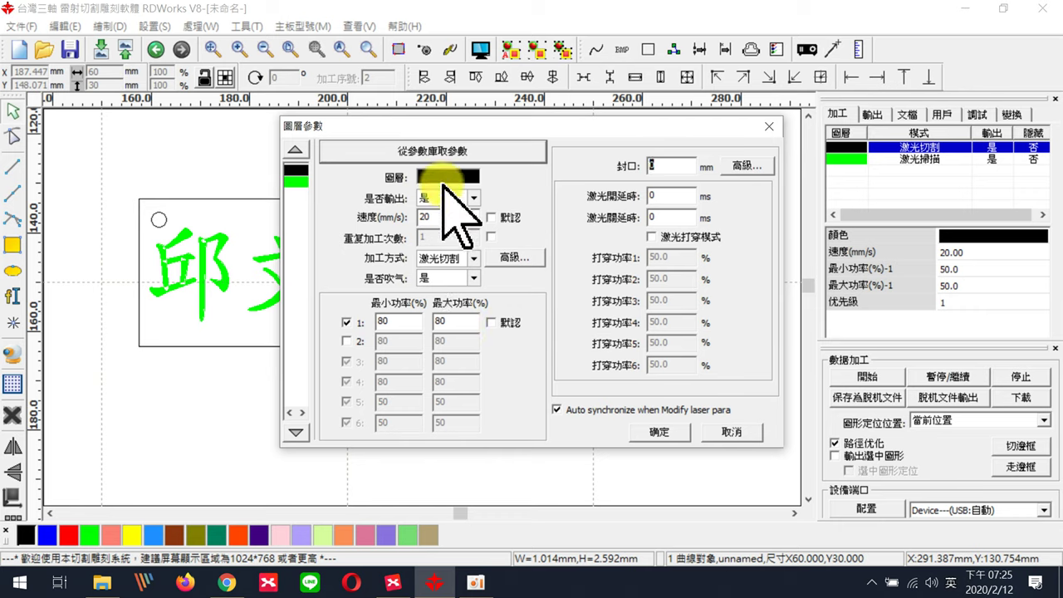
pyautogui.doubleClick(402, 321)
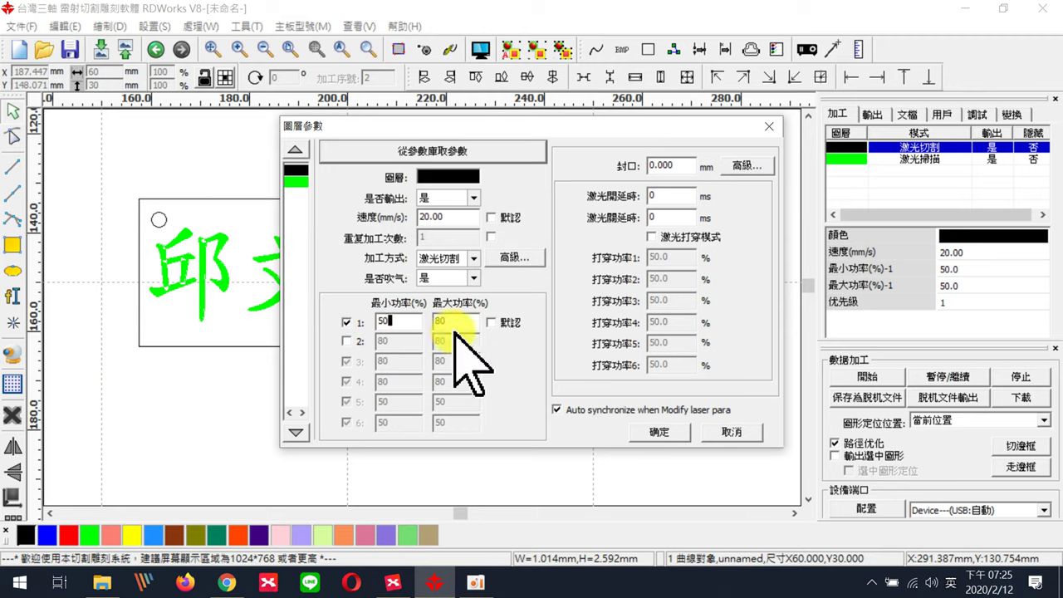
pyautogui.press('Tab')
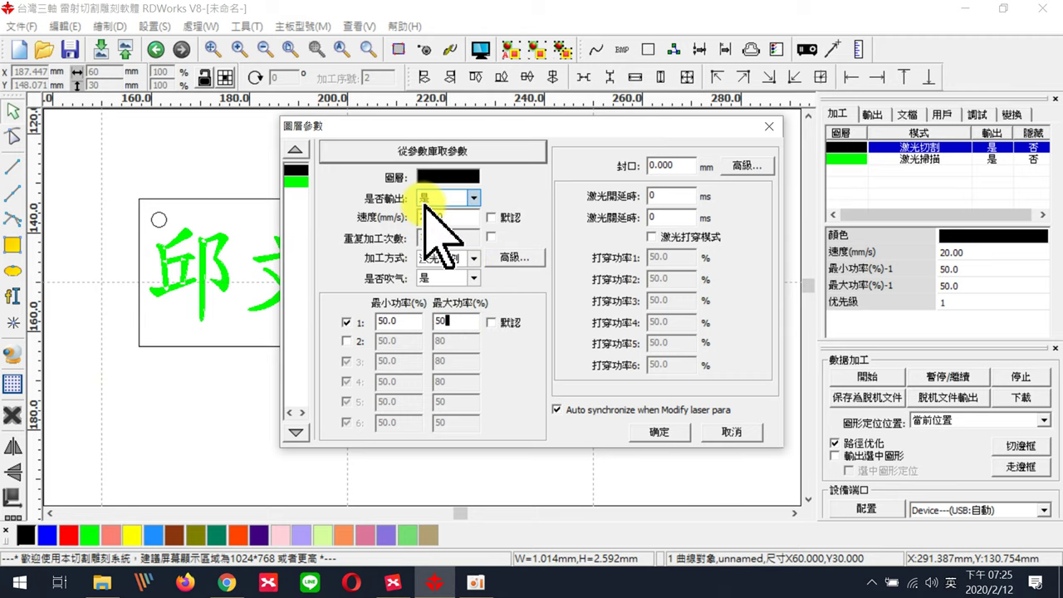
pyautogui.click(660, 430)
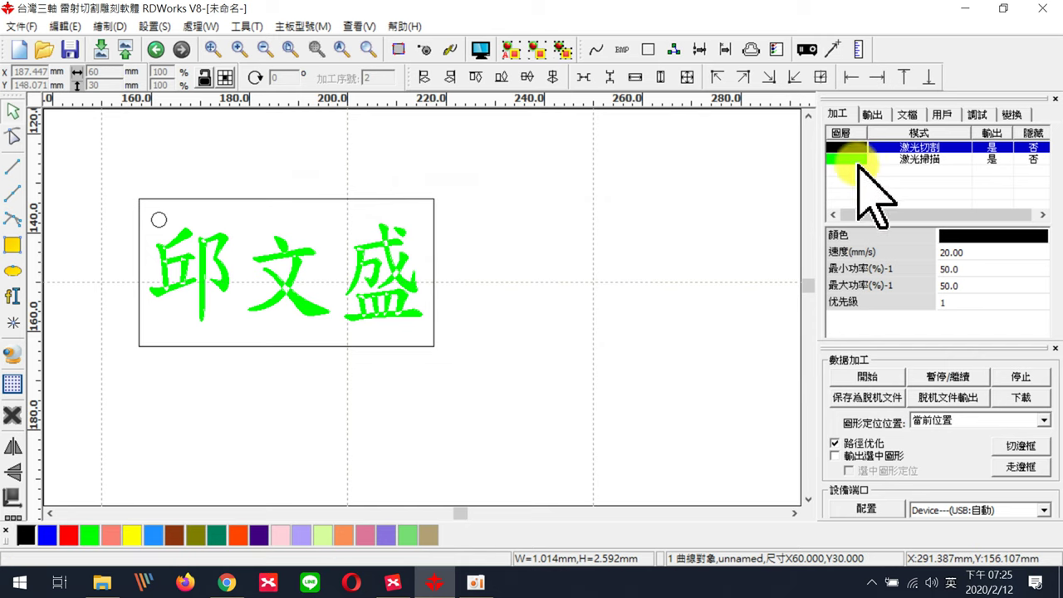
# Confirm the green 激光掃描 layer at 300 mm/s speed and 20% power.
pyautogui.doubleClick(885, 158)
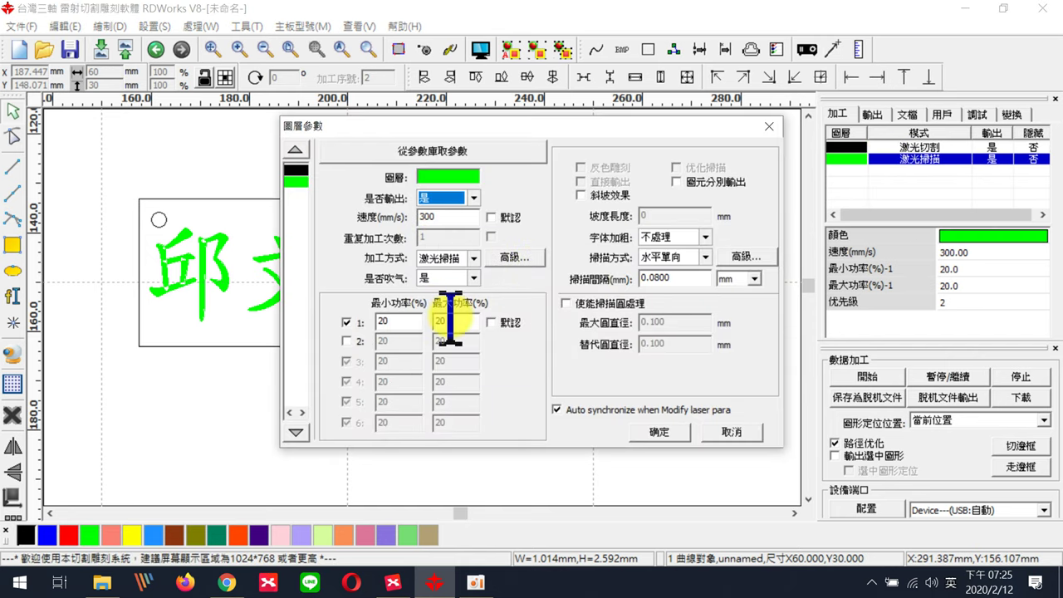
pyautogui.doubleClick(386, 321)
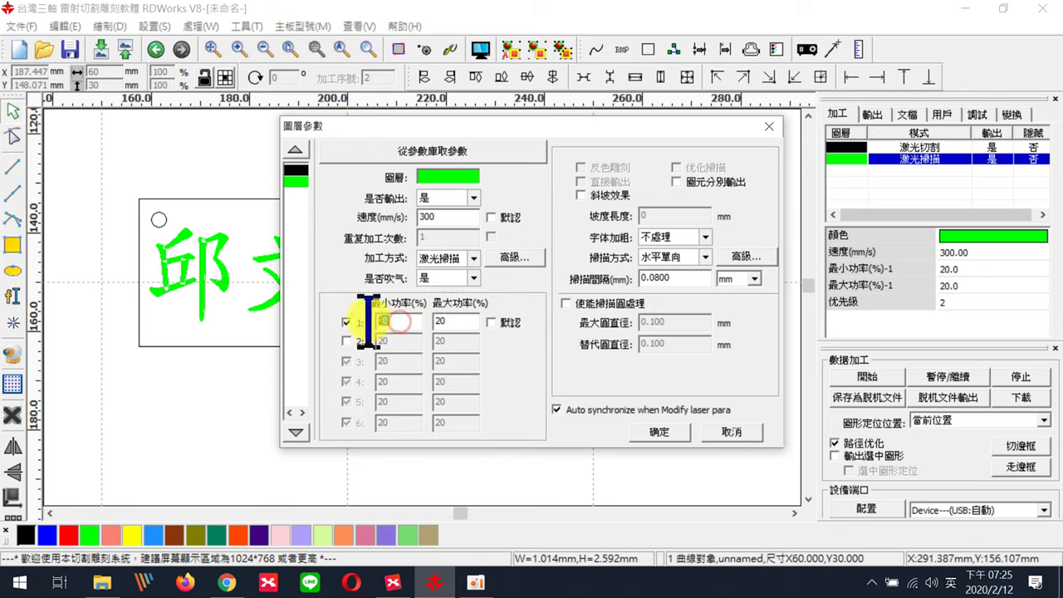
pyautogui.doubleClick(431, 215)
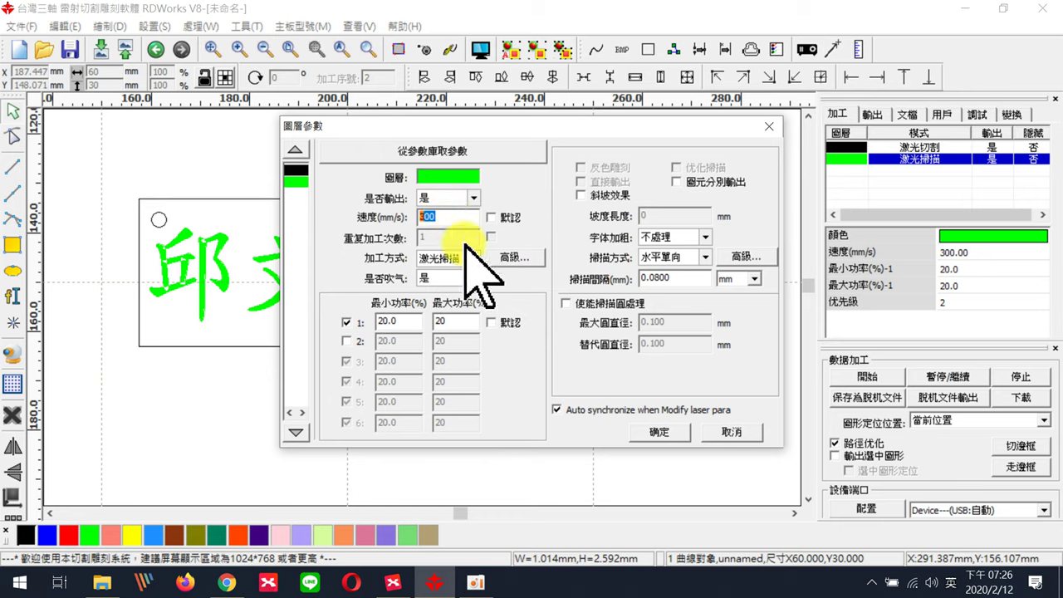
pyautogui.click(674, 433)
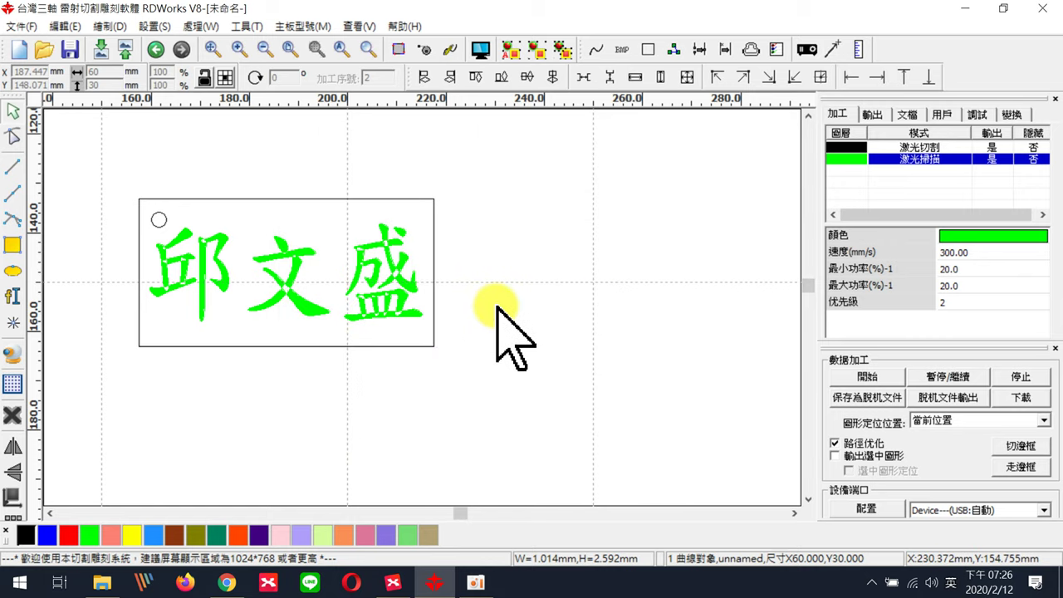
pyautogui.scroll(-5, 498, 328)
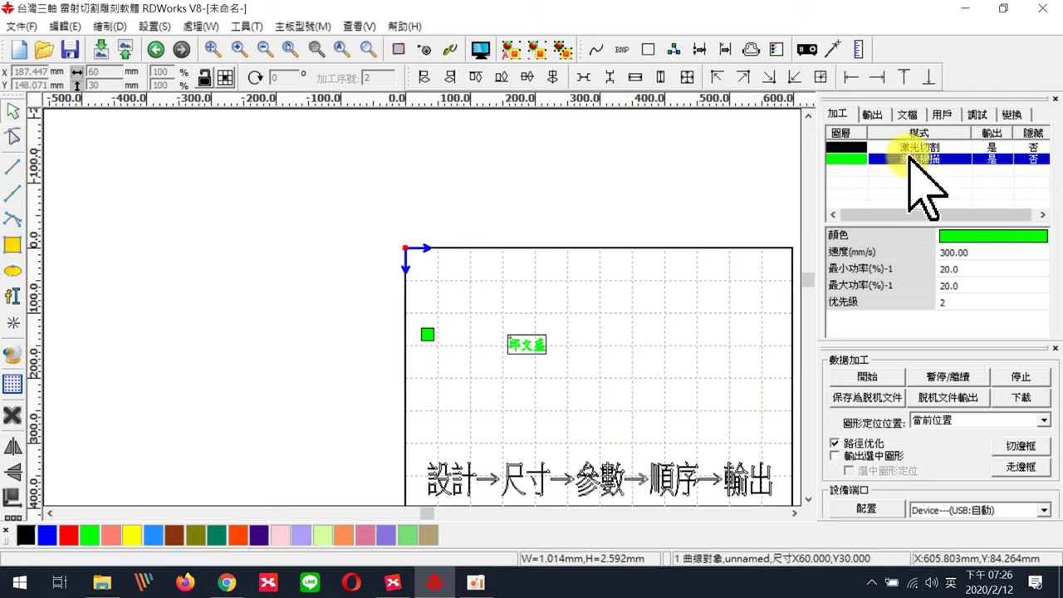
# Change the green scan layer's 优先级 value to 1 in the property panel.
pyautogui.scroll(4, 531, 356)
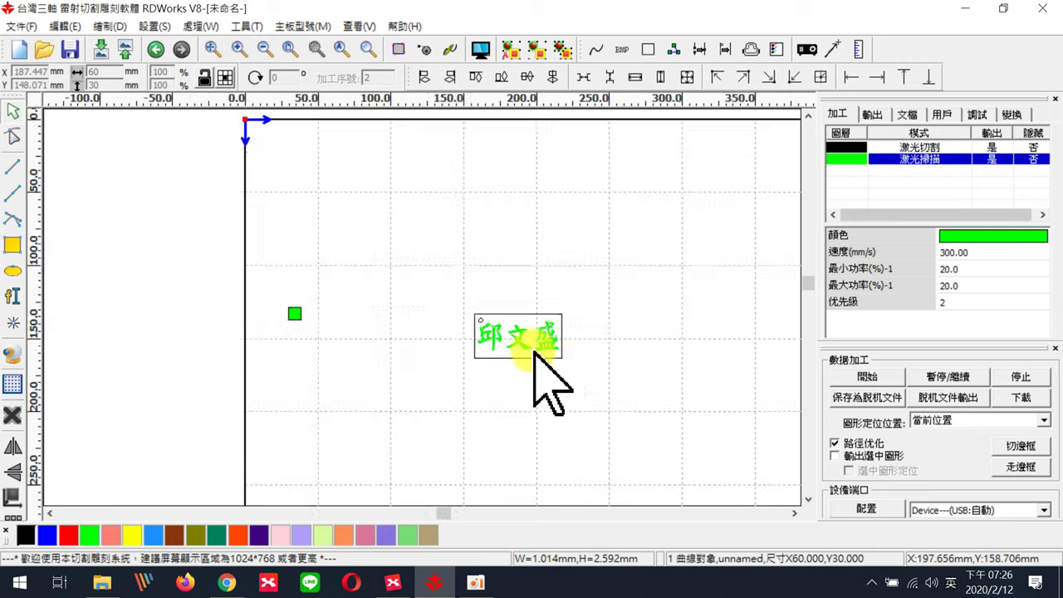
pyautogui.click(933, 148)
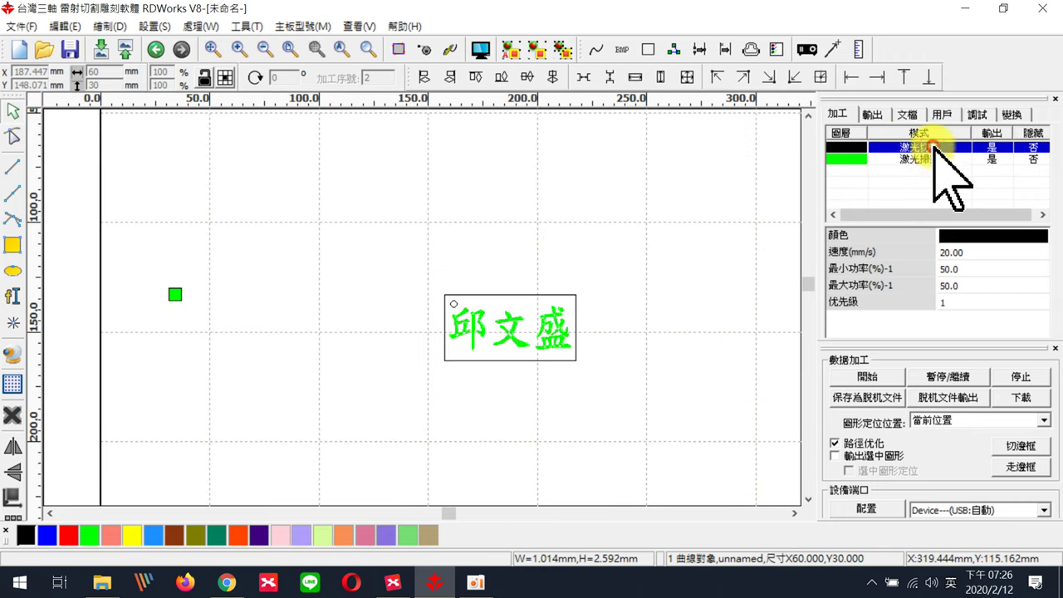
pyautogui.click(929, 159)
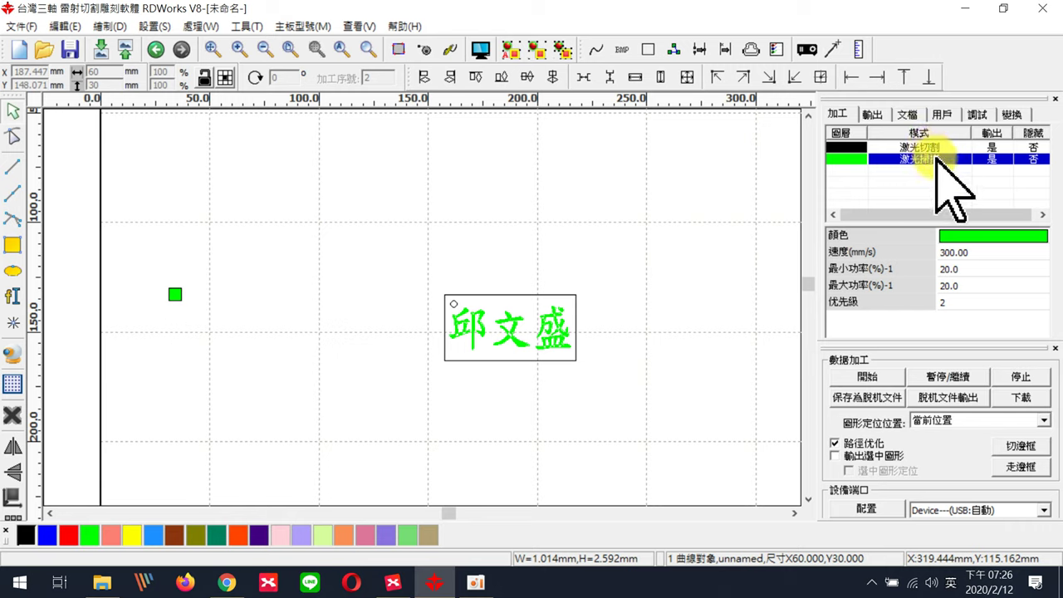
pyautogui.click(943, 251)
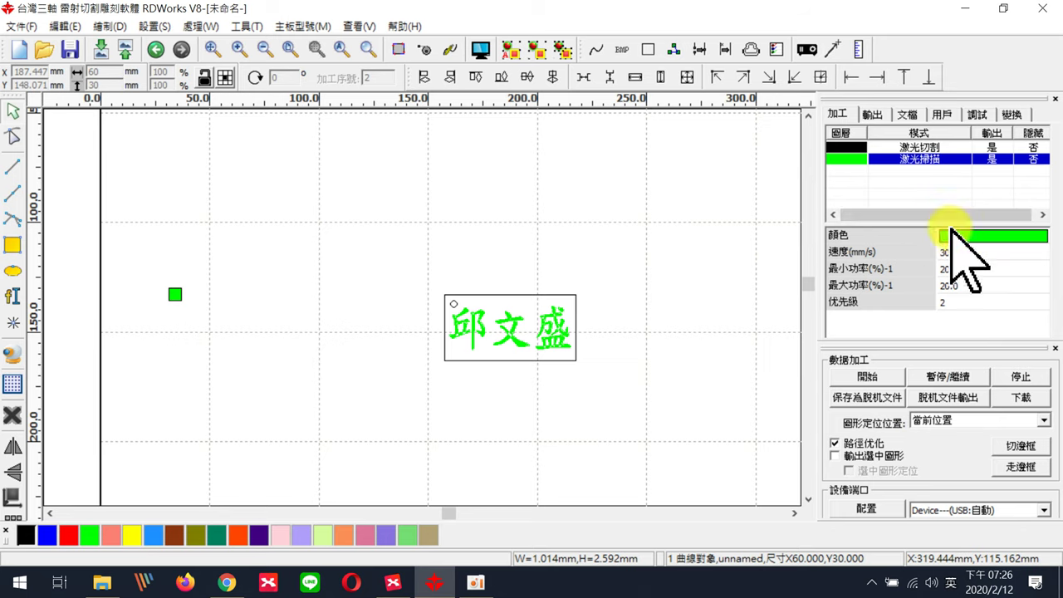
pyautogui.click(920, 301)
pyautogui.click(960, 302)
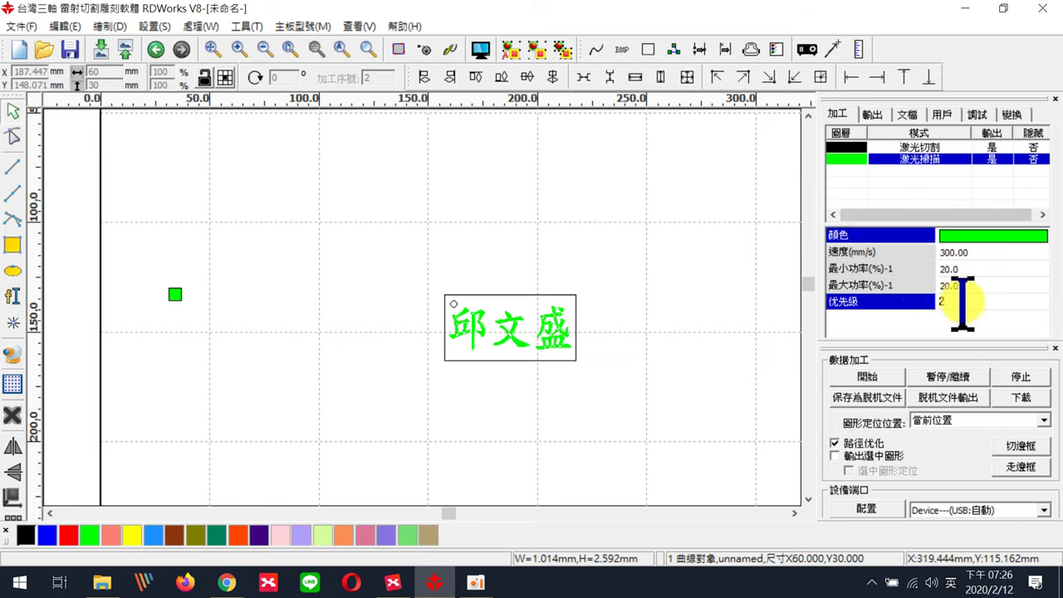
pyautogui.press('BackSpace')
pyautogui.write('1')
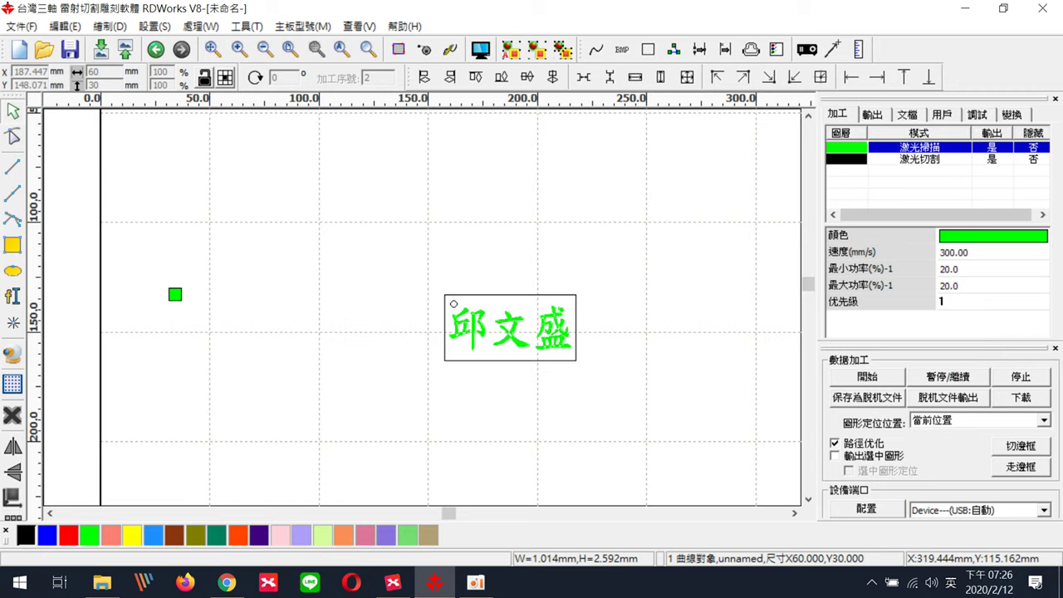
pyautogui.click(899, 183)
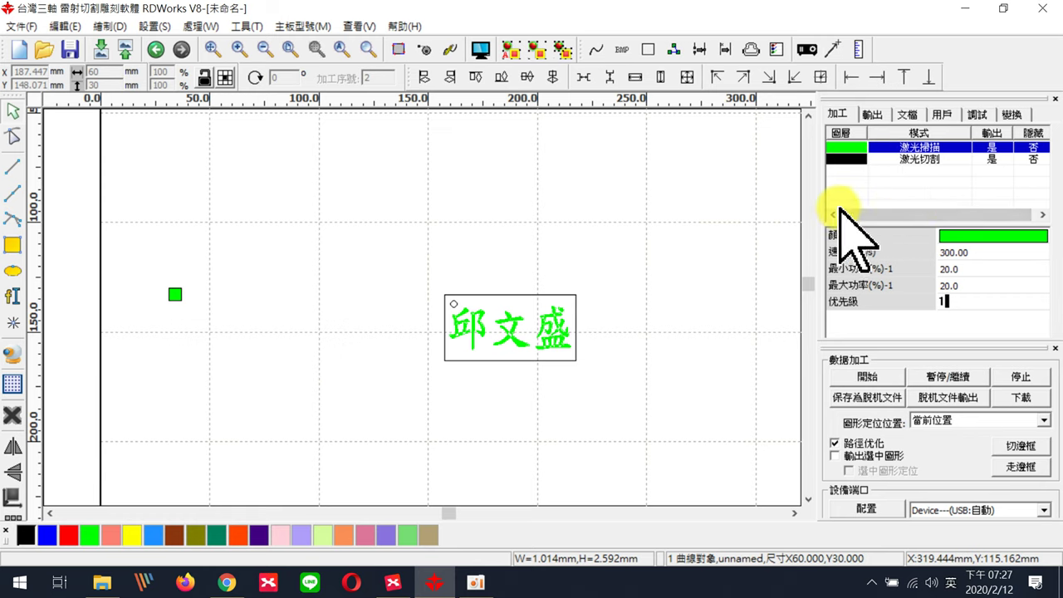
# Zoom out and pan the canvas, then choose 保存為脫机文件 in the 數據加工 panel.
pyautogui.scroll(-3, 702, 230)
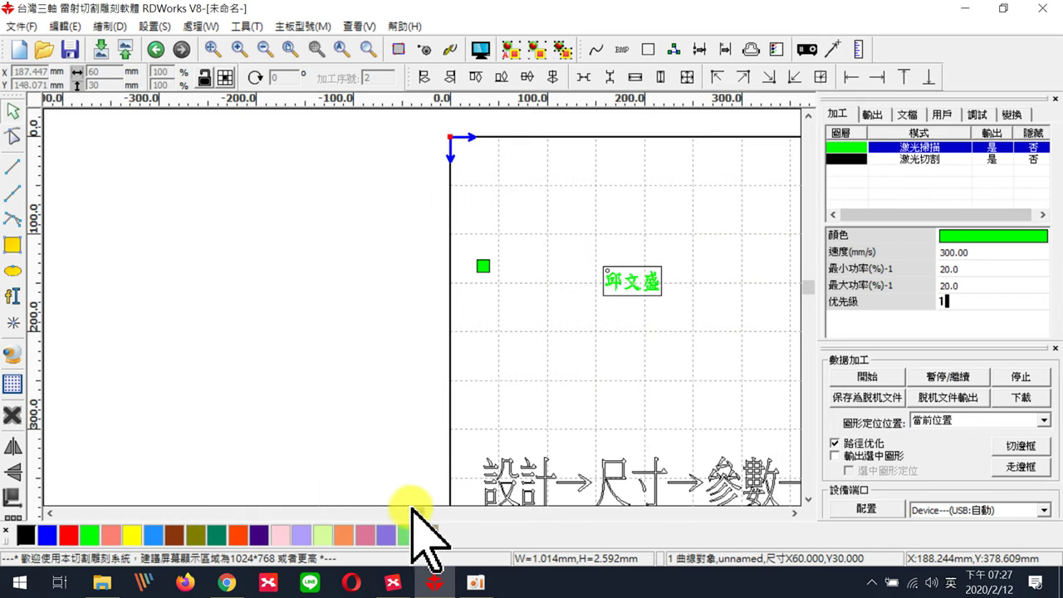
pyautogui.moveTo(415, 511); pyautogui.dragTo(475, 512)
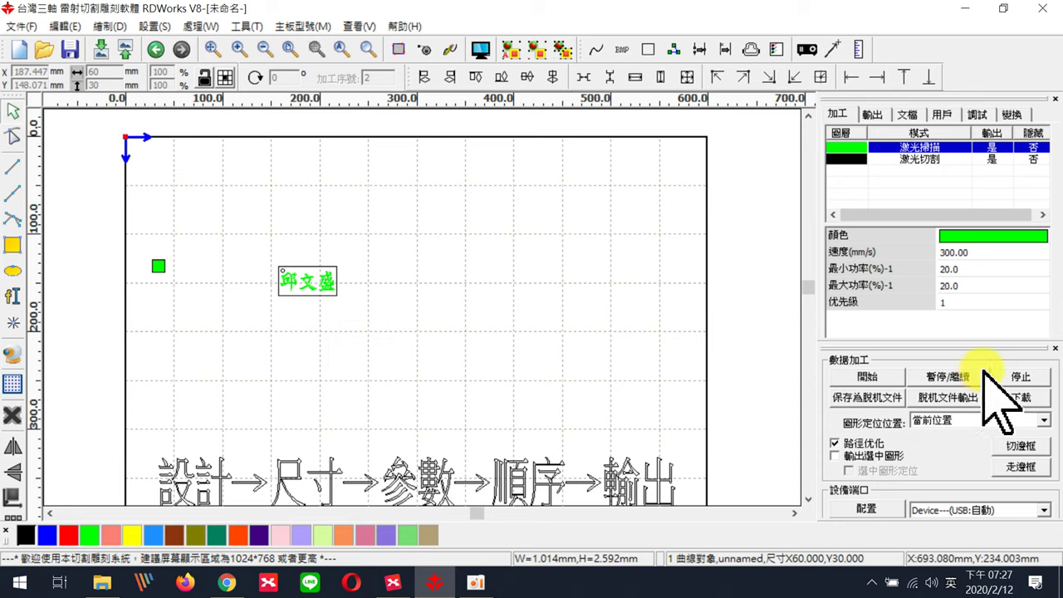
pyautogui.click(867, 399)
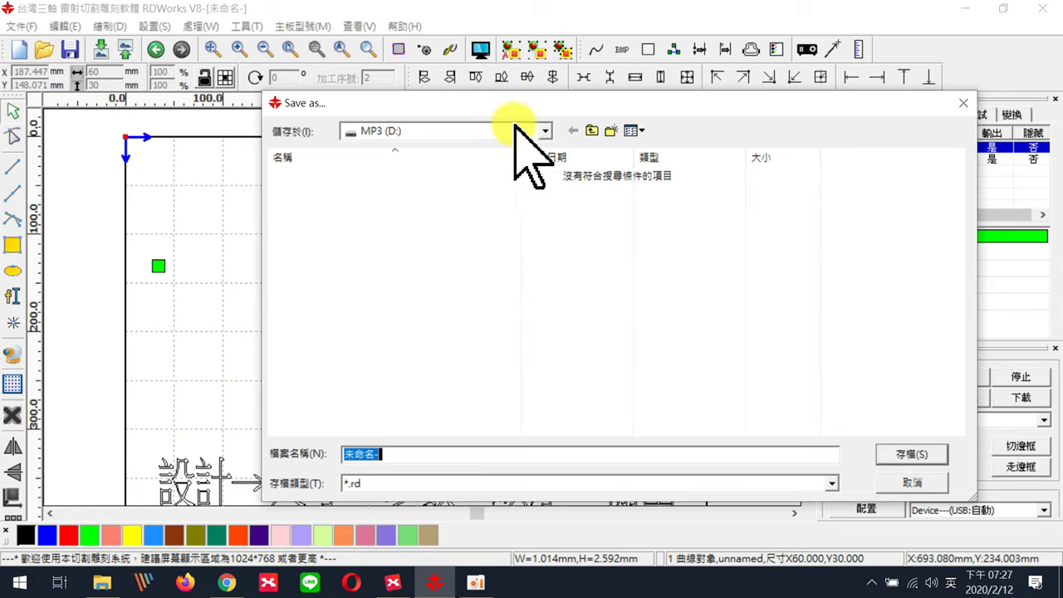
# Save the job as abc001 on the MP3 (D:) drive and acknowledge the success message.
pyautogui.click(542, 128)
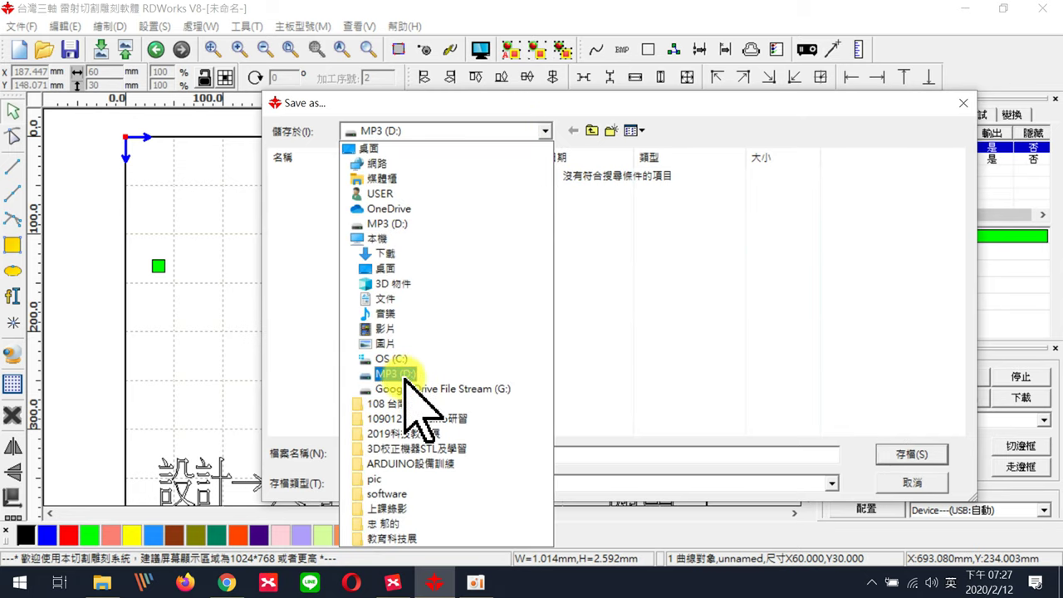
pyautogui.click(404, 374)
pyautogui.moveTo(410, 453); pyautogui.dragTo(342, 454)
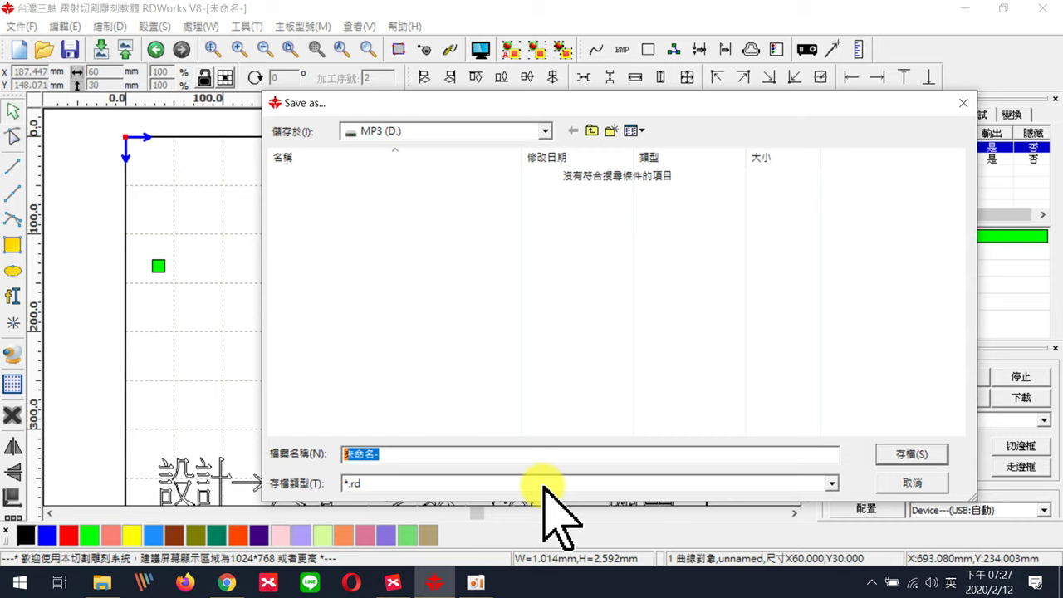
pyautogui.write('abc001')
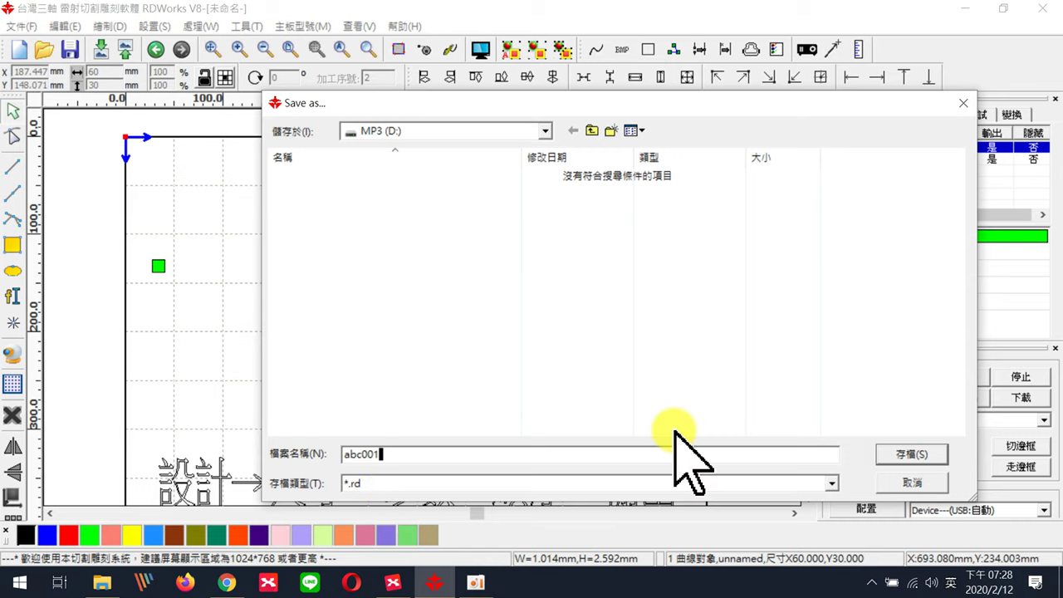
pyautogui.click(896, 454)
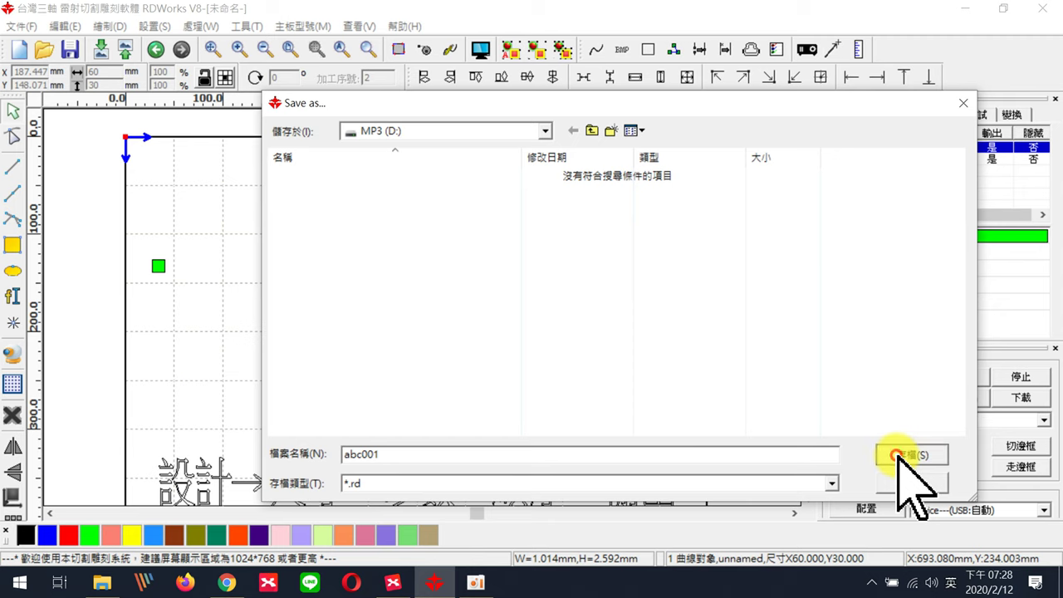
pyautogui.click(573, 326)
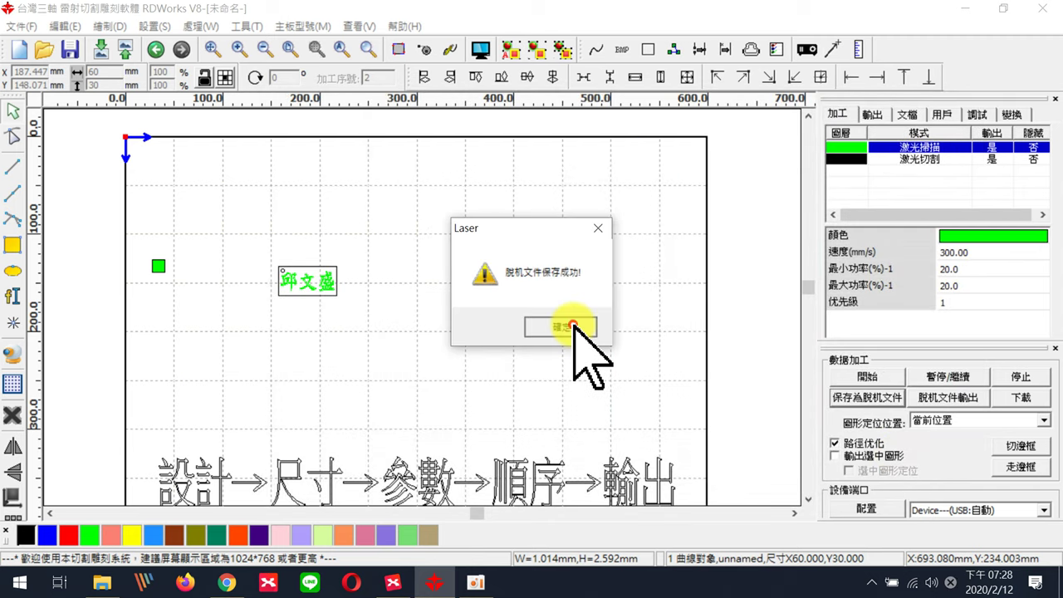